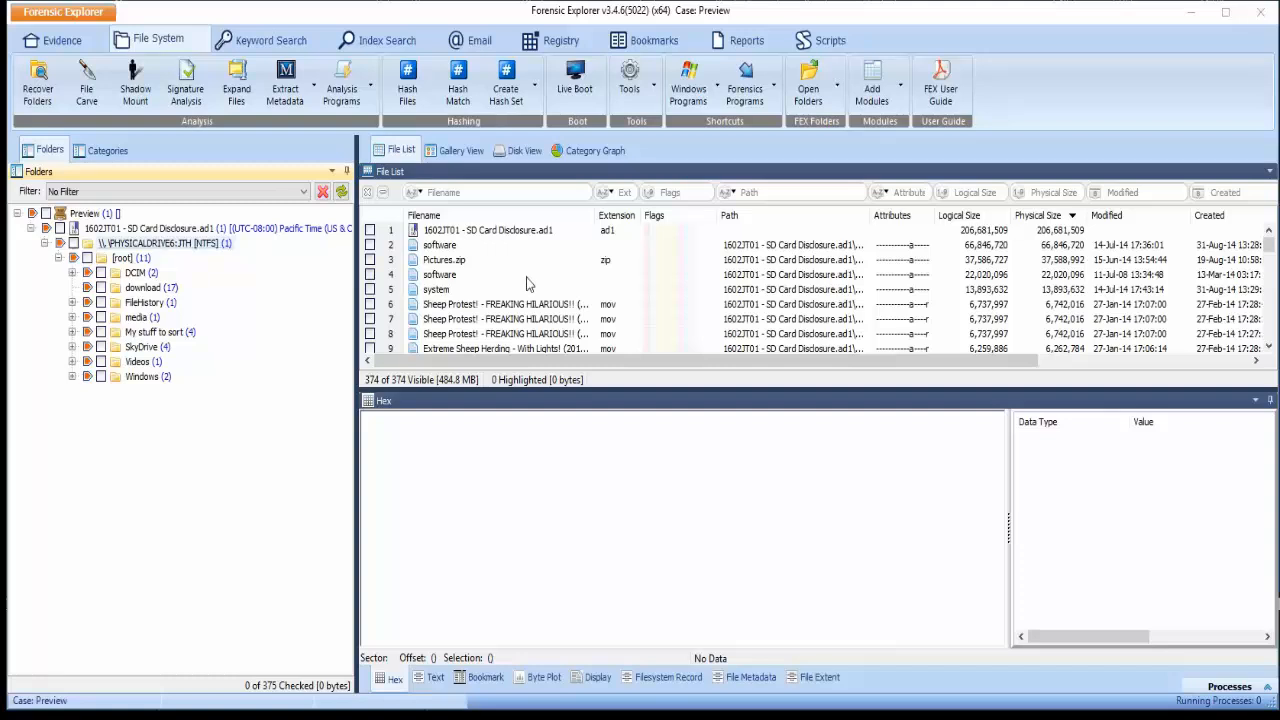
# Step: Filter the file list by the jpg extension and check all matching files
pyautogui.click(622, 192)
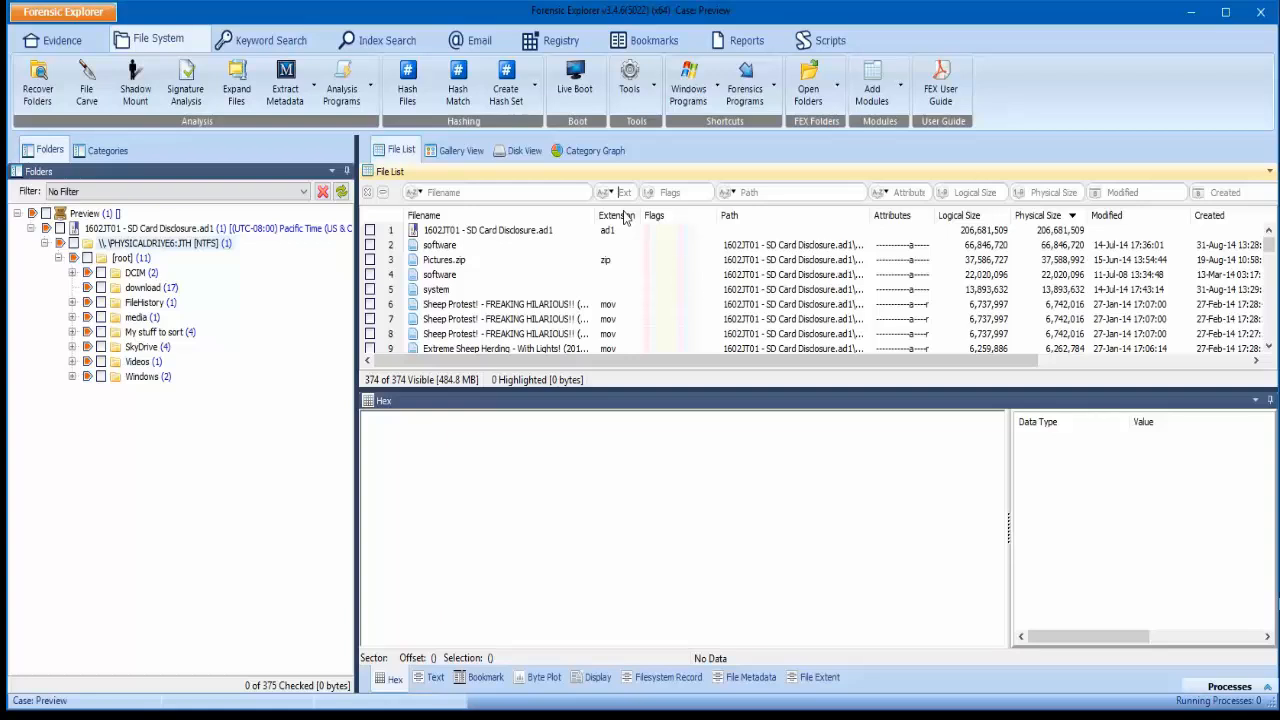
pyautogui.write('s')
pyautogui.write('pg')
pyautogui.press('Return')
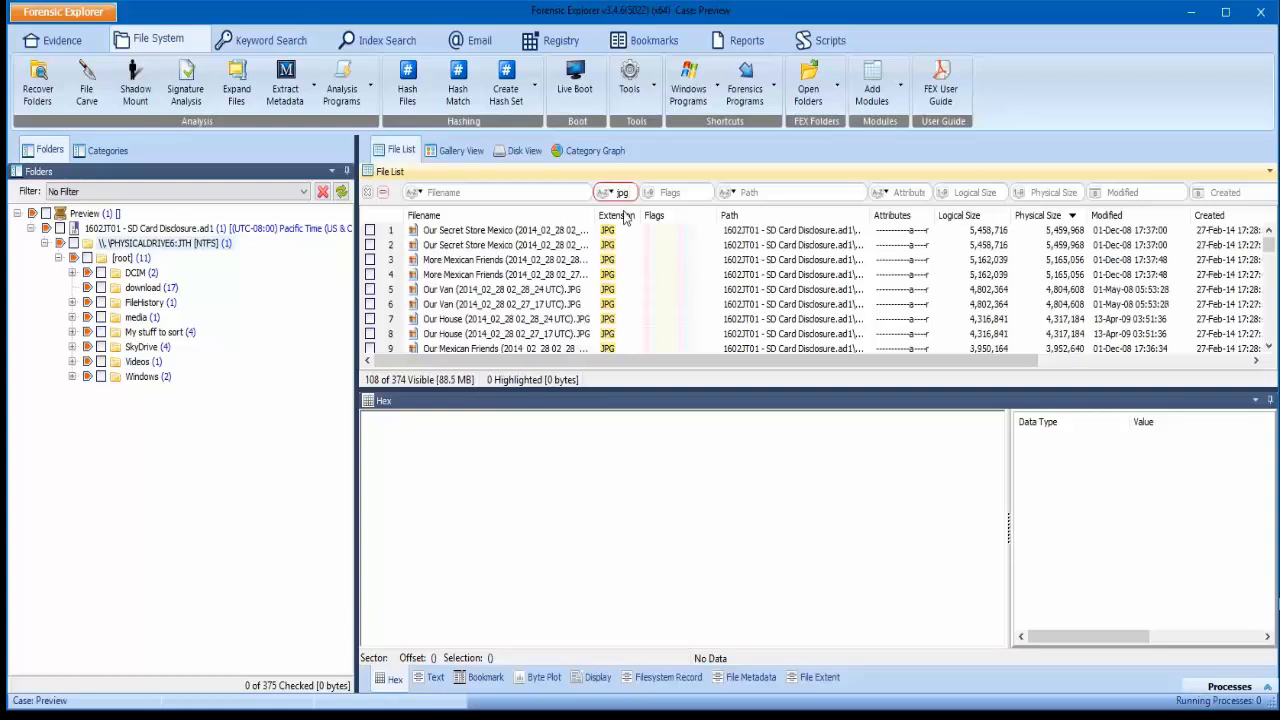
pyautogui.click(506, 232)
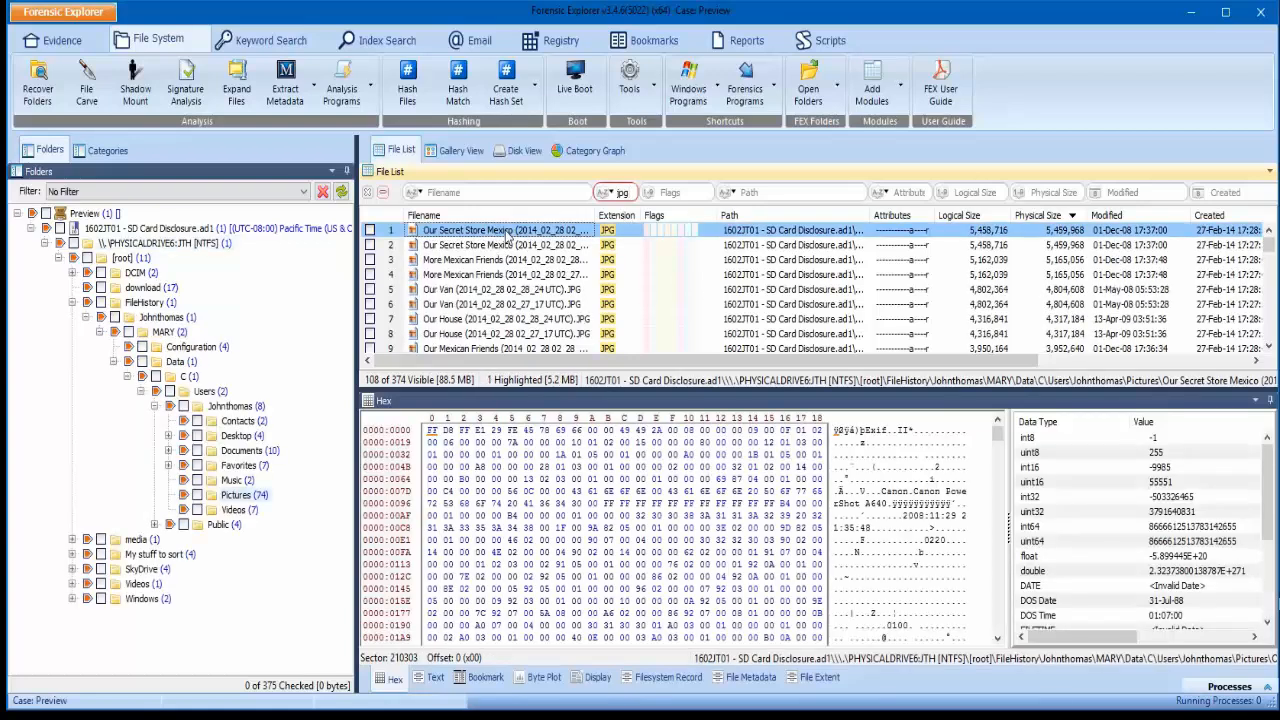
pyautogui.hotkey('ctrl', 'a')
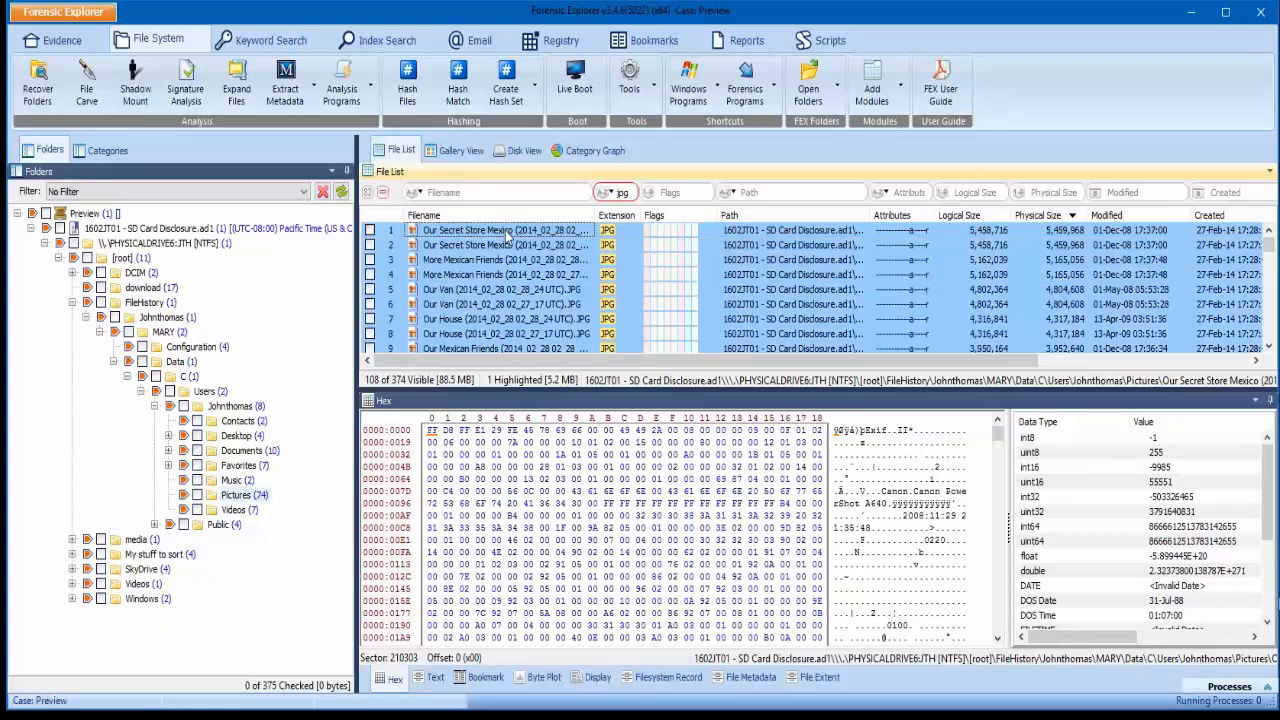
pyautogui.press('space')
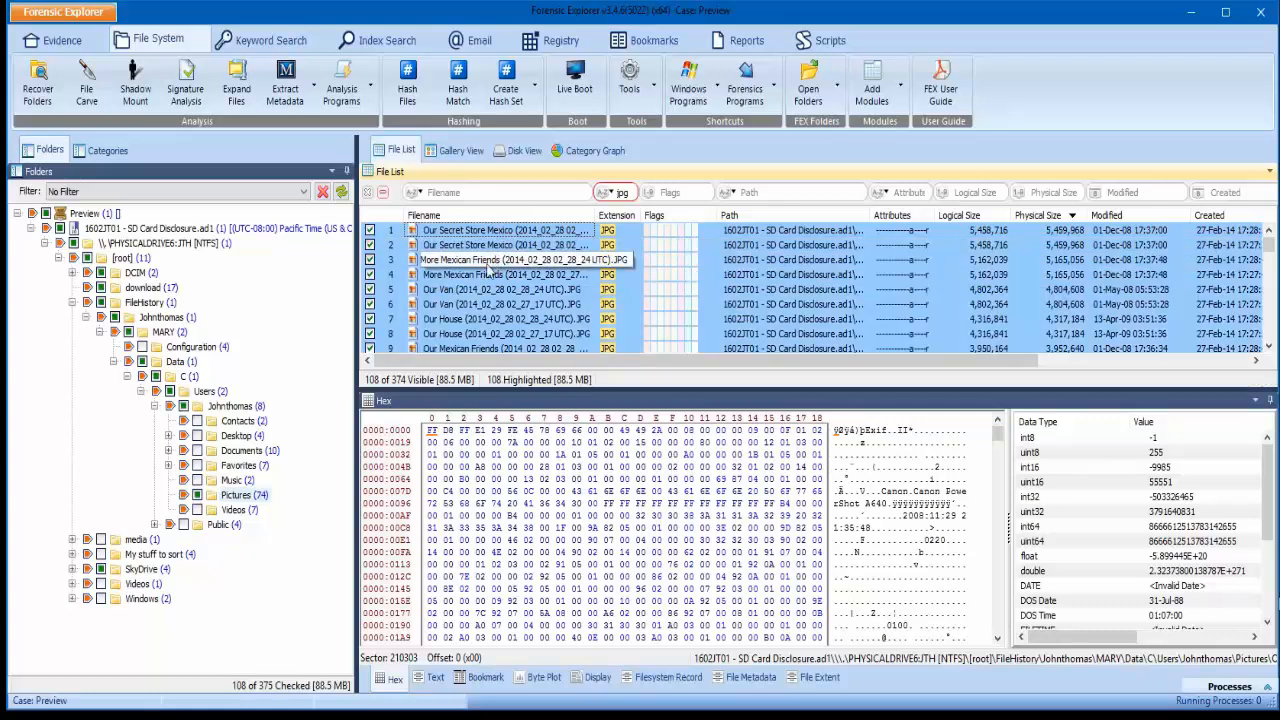
# Step: Check every file with the mov extension by filtering the list for it in place of jpg, clearing the filter when done
pyautogui.moveTo(447, 266); pyautogui.dragTo(619, 203)
pyautogui.click(620, 193)
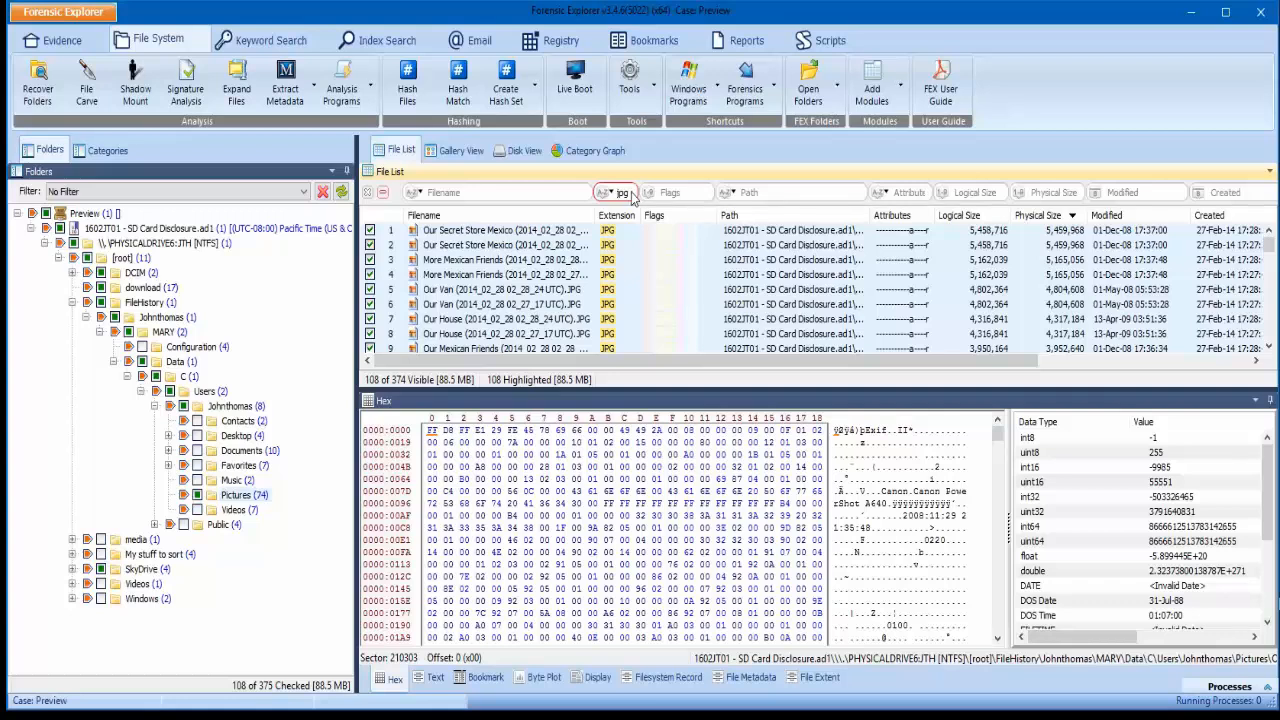
pyautogui.click(384, 194)
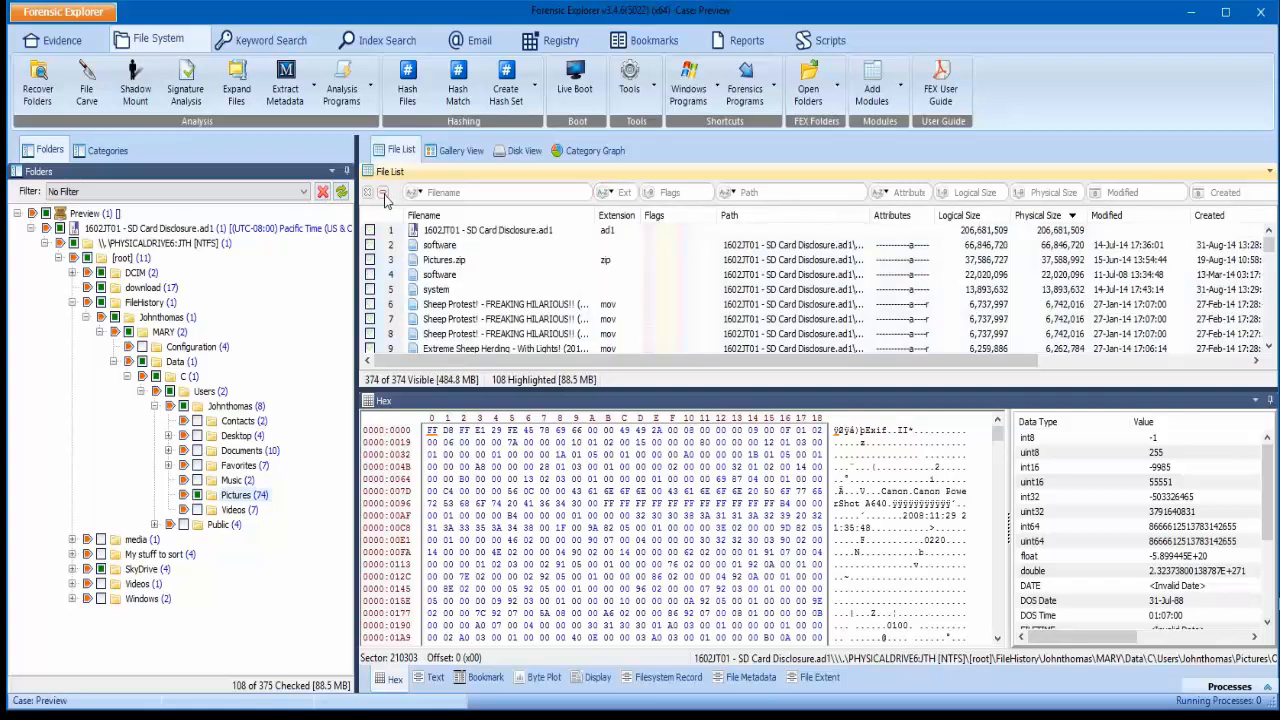
pyautogui.click(620, 191)
pyautogui.write('mov')
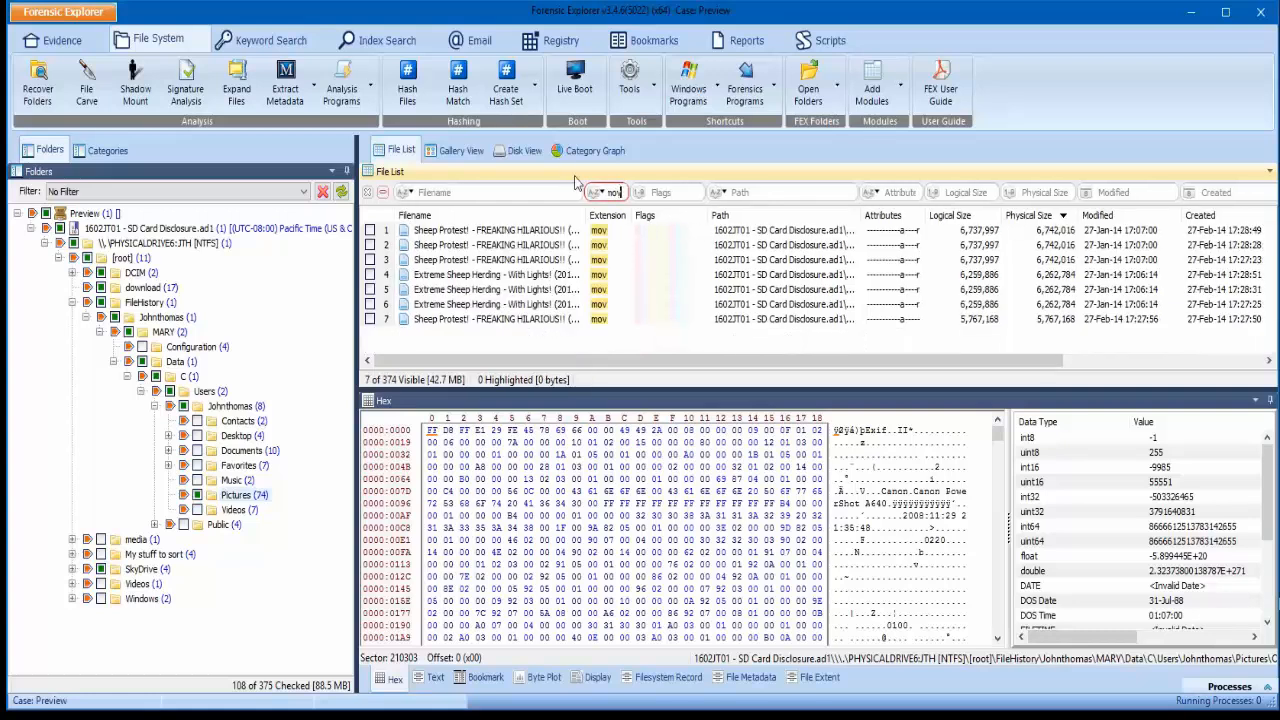
pyautogui.click(528, 236)
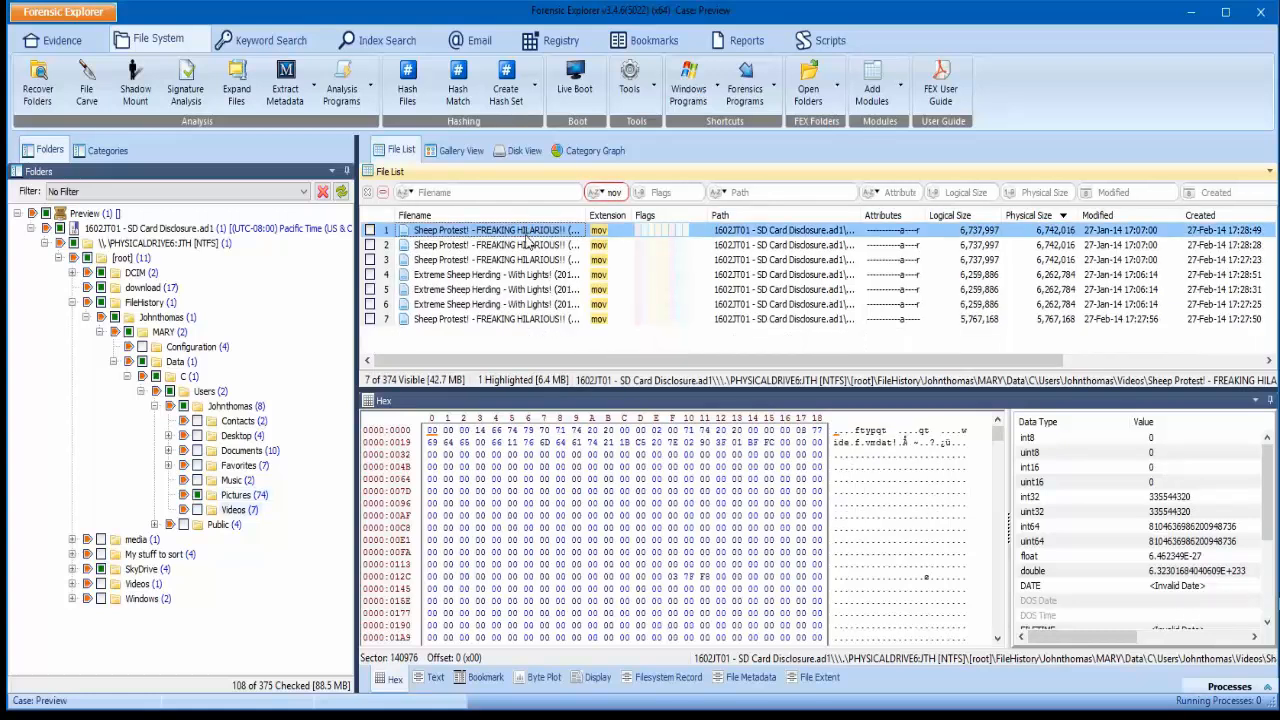
pyautogui.hotkey('ctrl', 'a')
pyautogui.press('space')
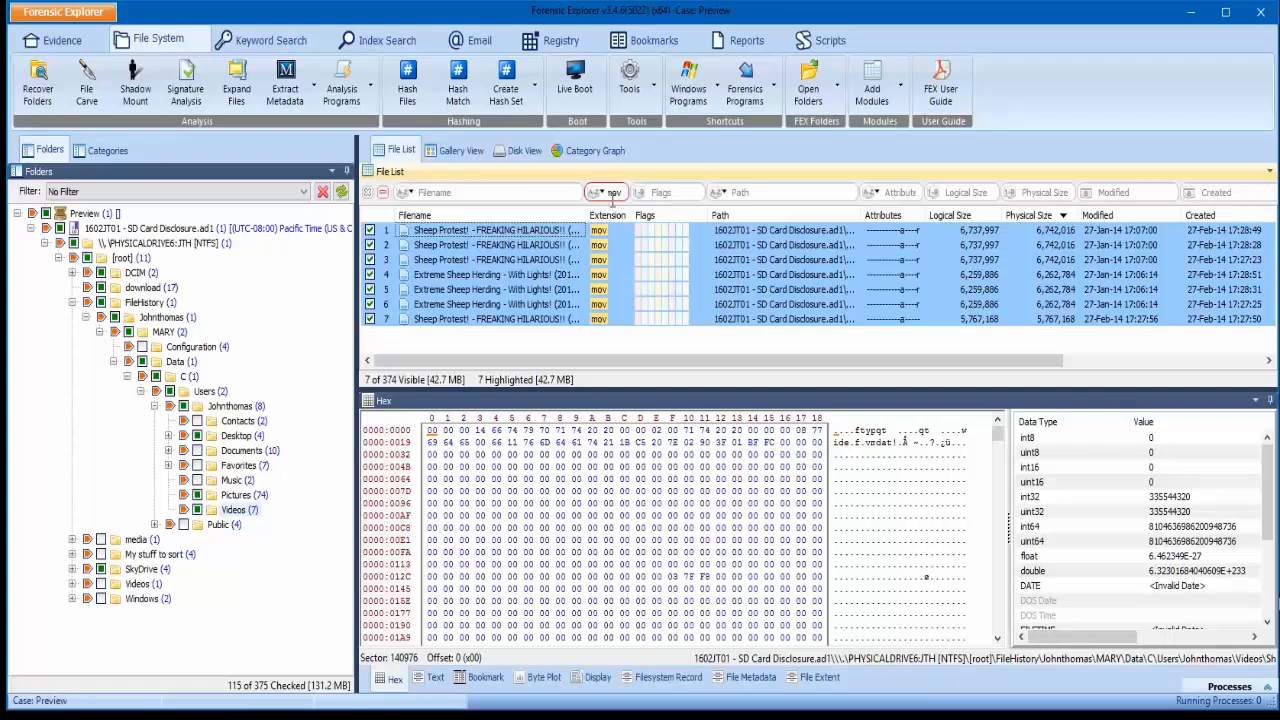
pyautogui.click(384, 193)
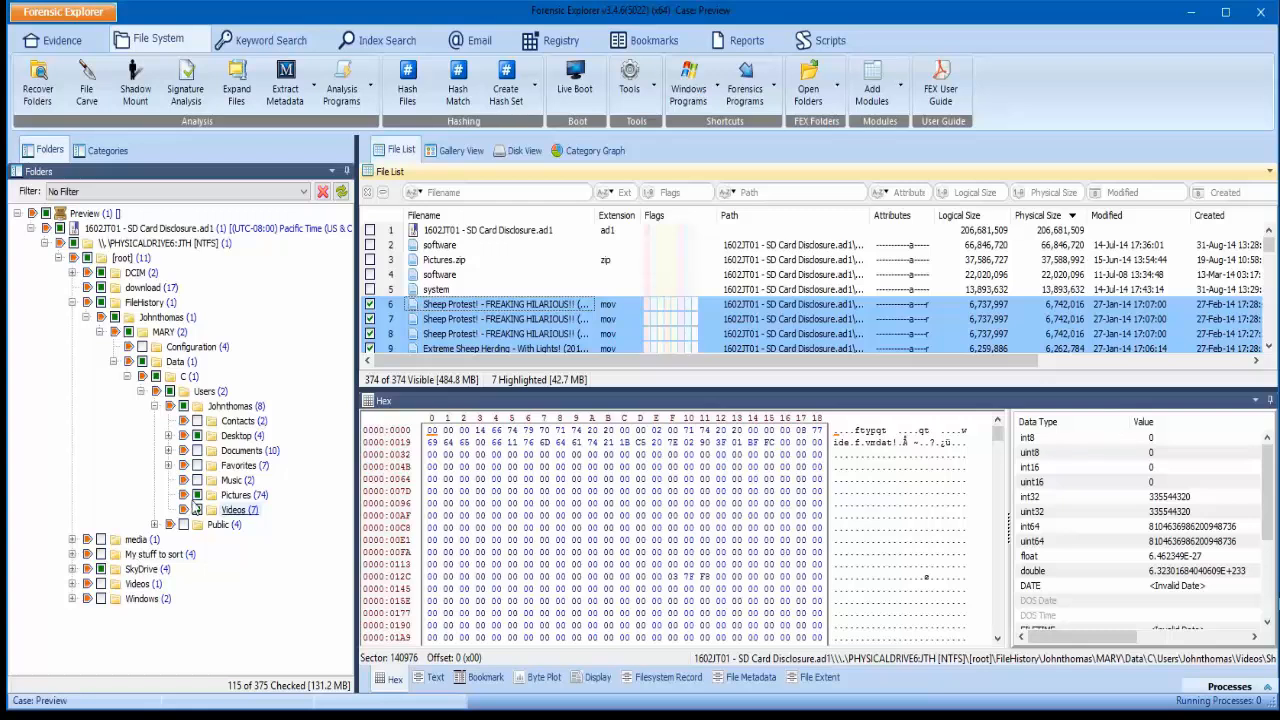
pyautogui.rightClick(149, 246)
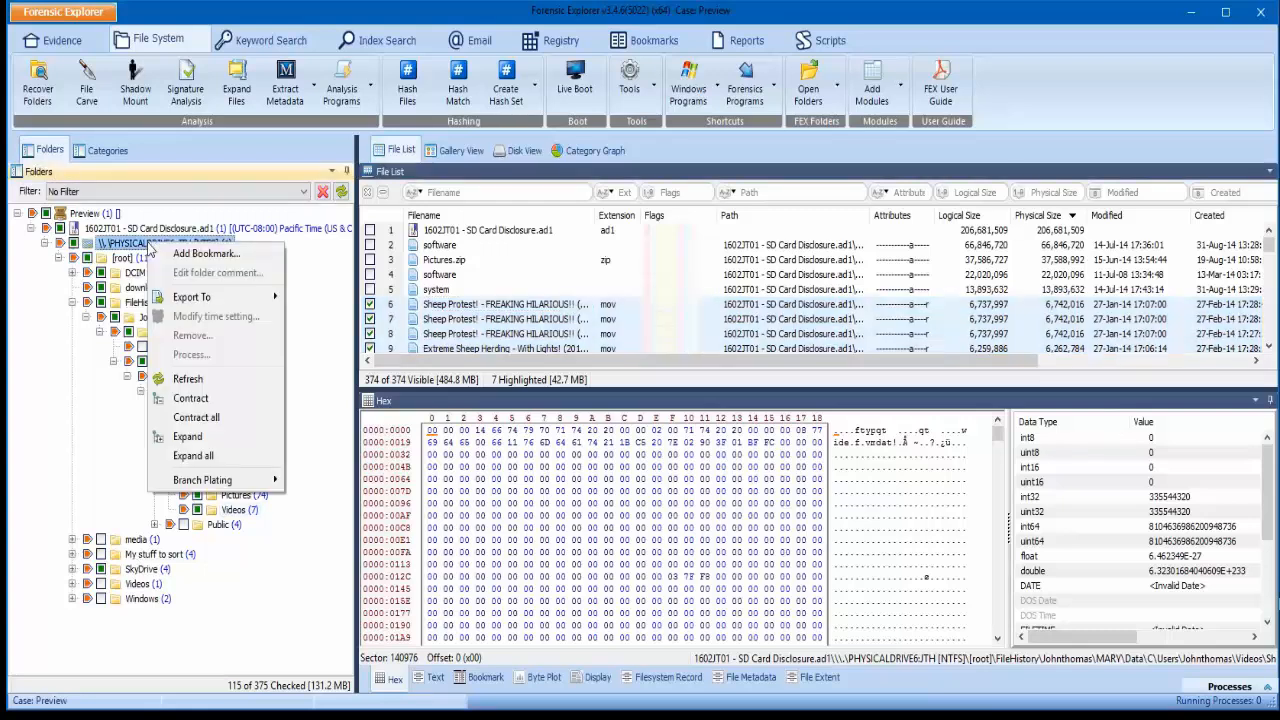
pyautogui.moveTo(176, 303)
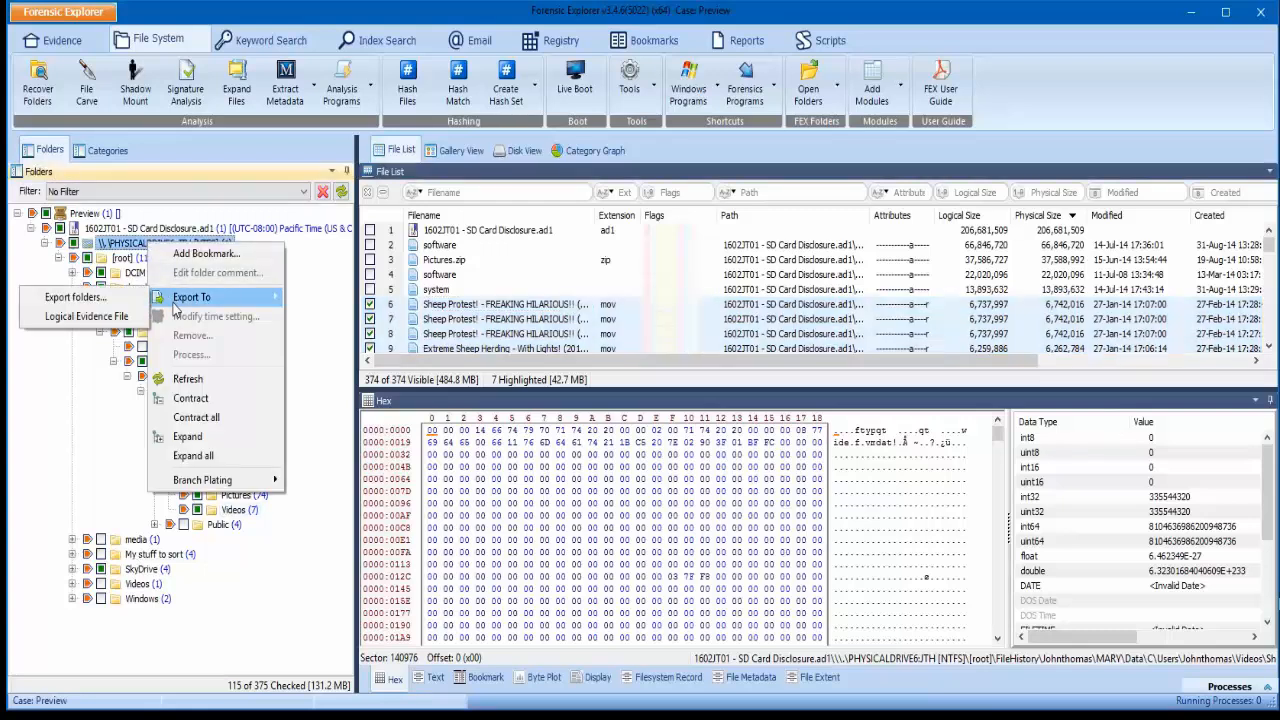
pyautogui.click(118, 316)
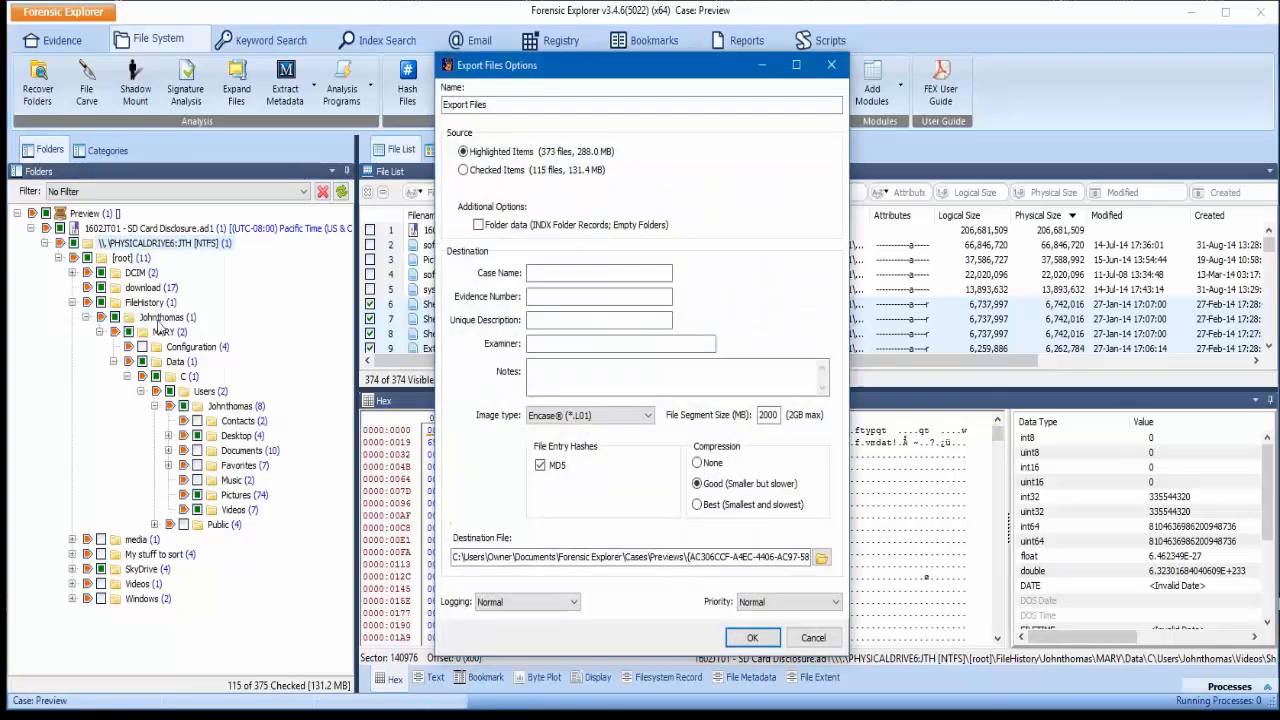
pyautogui.moveTo(679, 62); pyautogui.dragTo(472, 120)
pyautogui.click(264, 216)
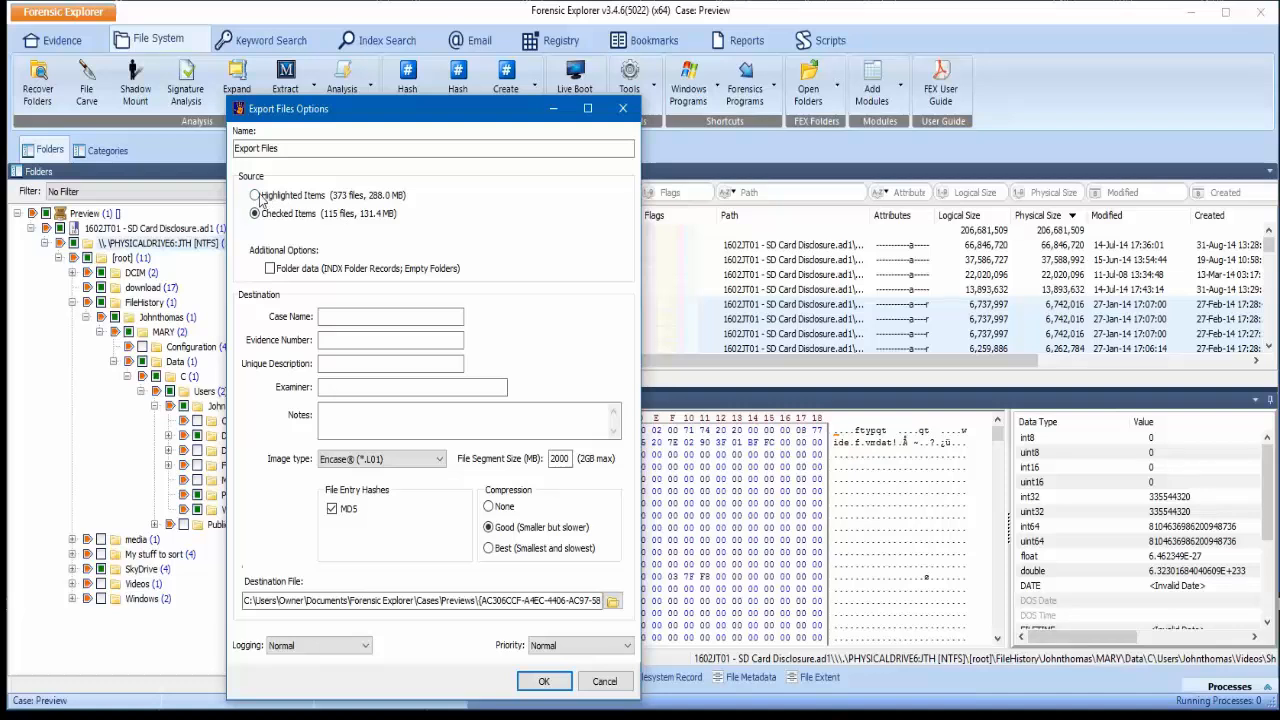
pyautogui.click(622, 110)
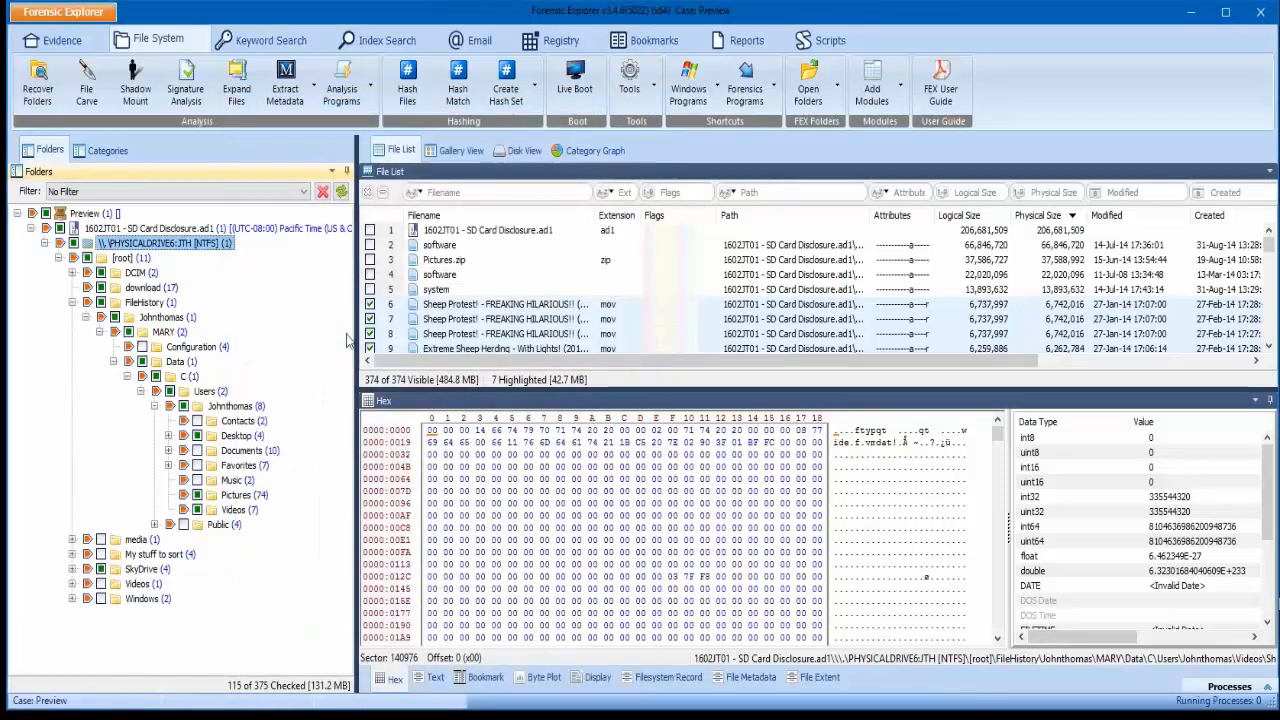
# Step: Uncheck all items in the Preview case's folder tree
pyautogui.click(100, 250)
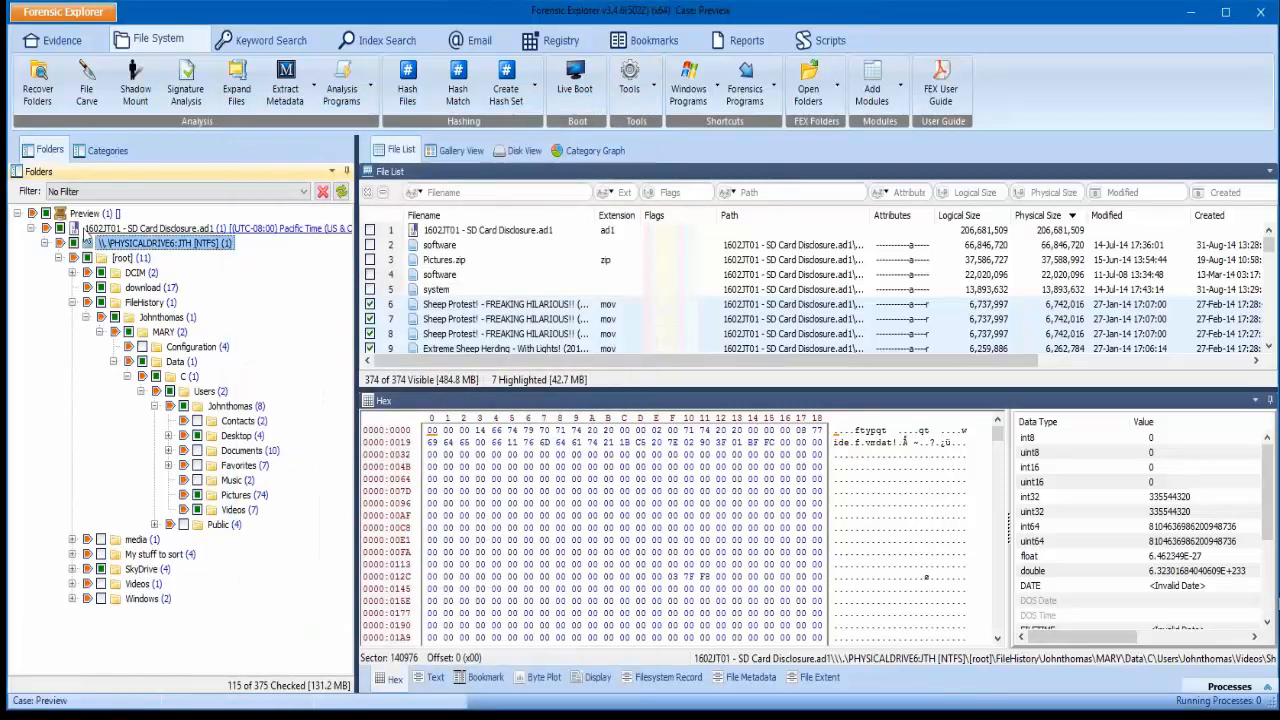
pyautogui.click(46, 213)
pyautogui.click(46, 213)
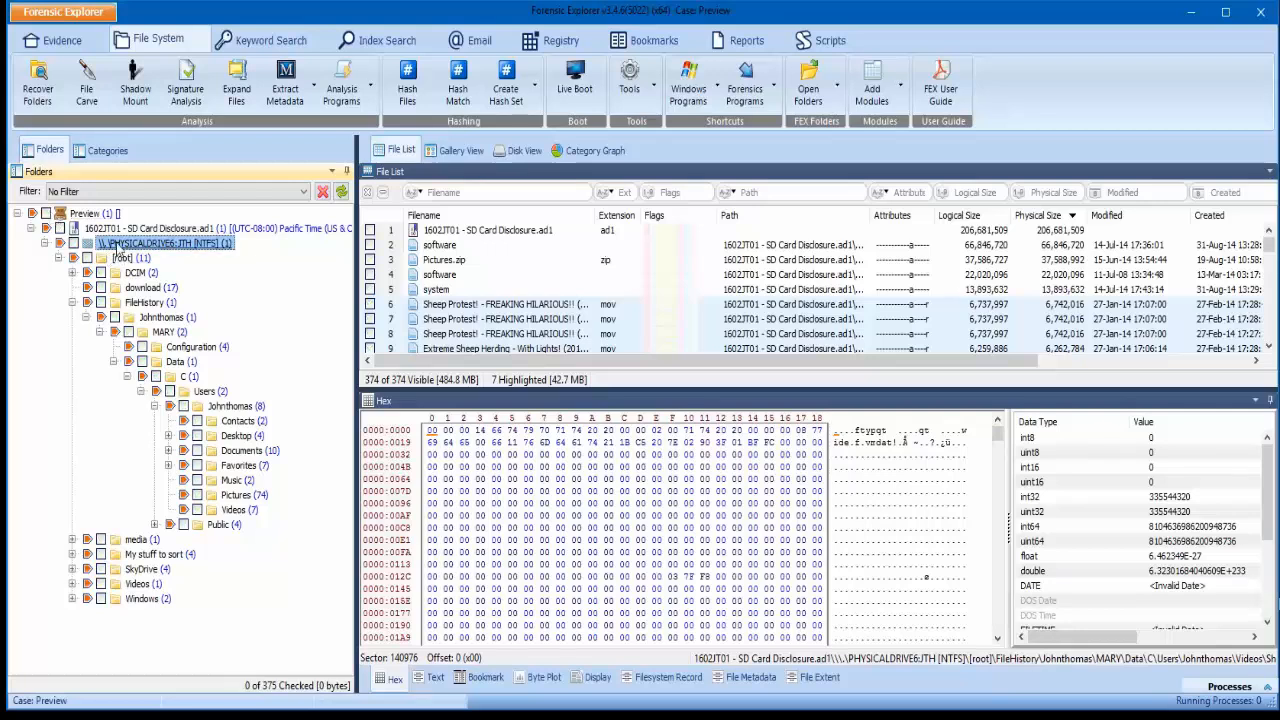
# Step: Start a Logical Evidence File export of the highlighted PHYSICALDRIVE6 partition and include its folder data
pyautogui.rightClick(185, 247)
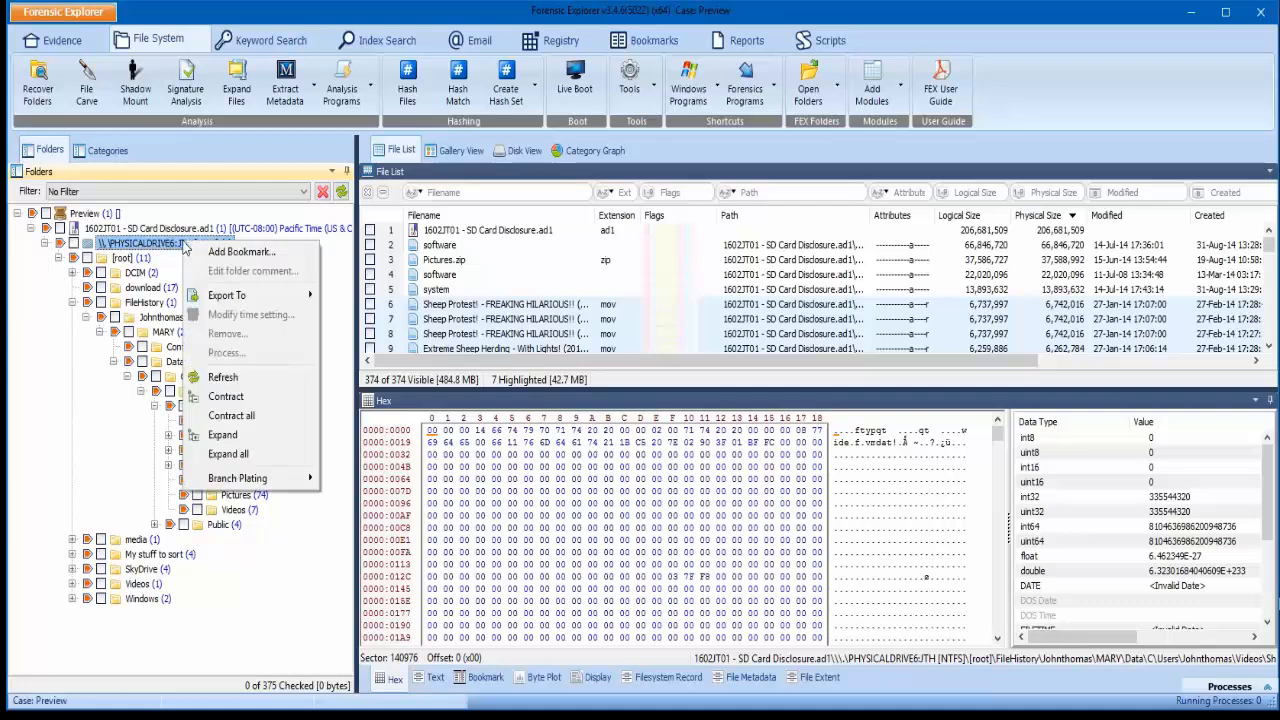
pyautogui.moveTo(222, 300)
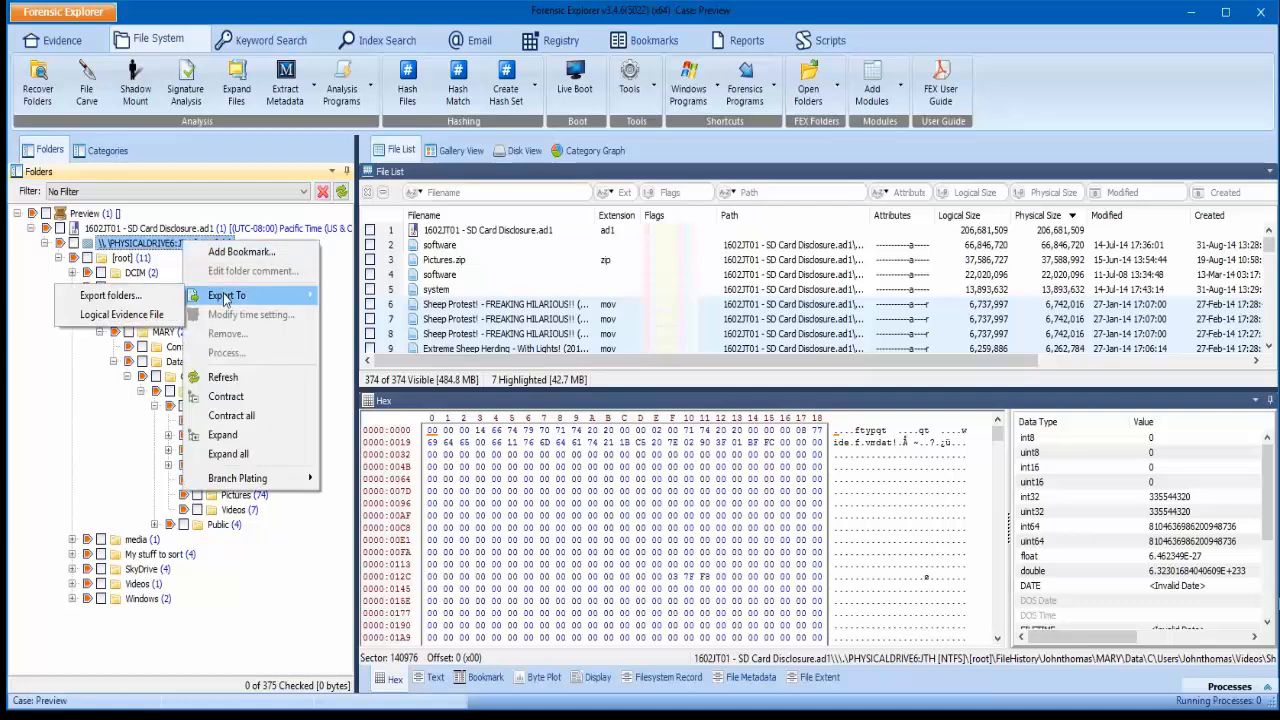
pyautogui.click(163, 316)
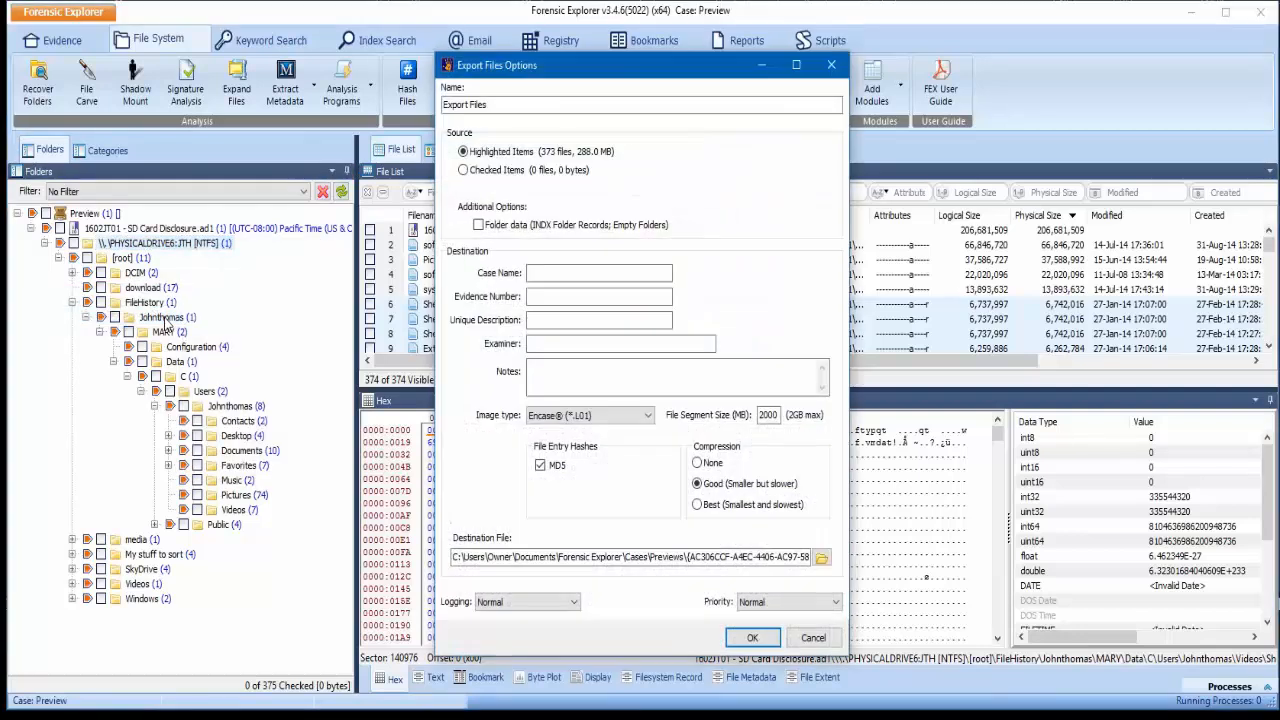
pyautogui.moveTo(632, 75); pyautogui.dragTo(550, 83)
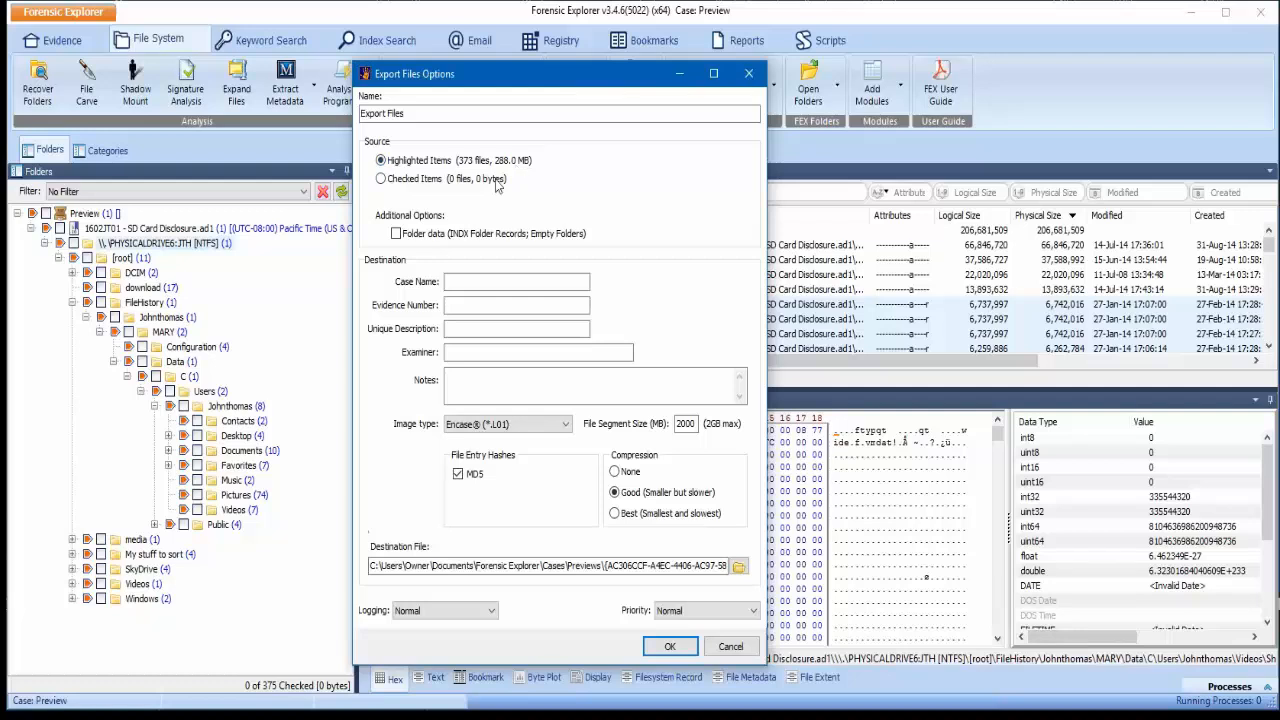
pyautogui.click(396, 236)
# Step: Name the export "Convert AD1 to L01 Image File"
pyautogui.moveTo(434, 114); pyautogui.dragTo(358, 114)
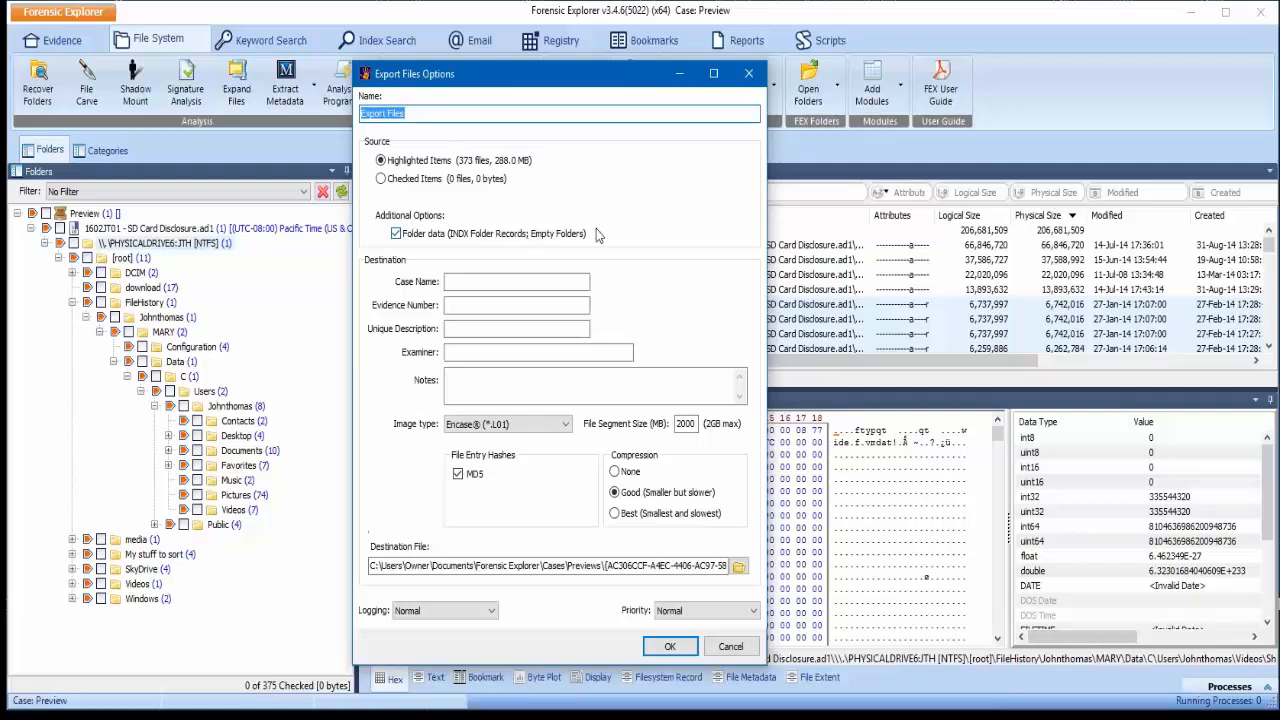
pyautogui.write('Convert AD1')
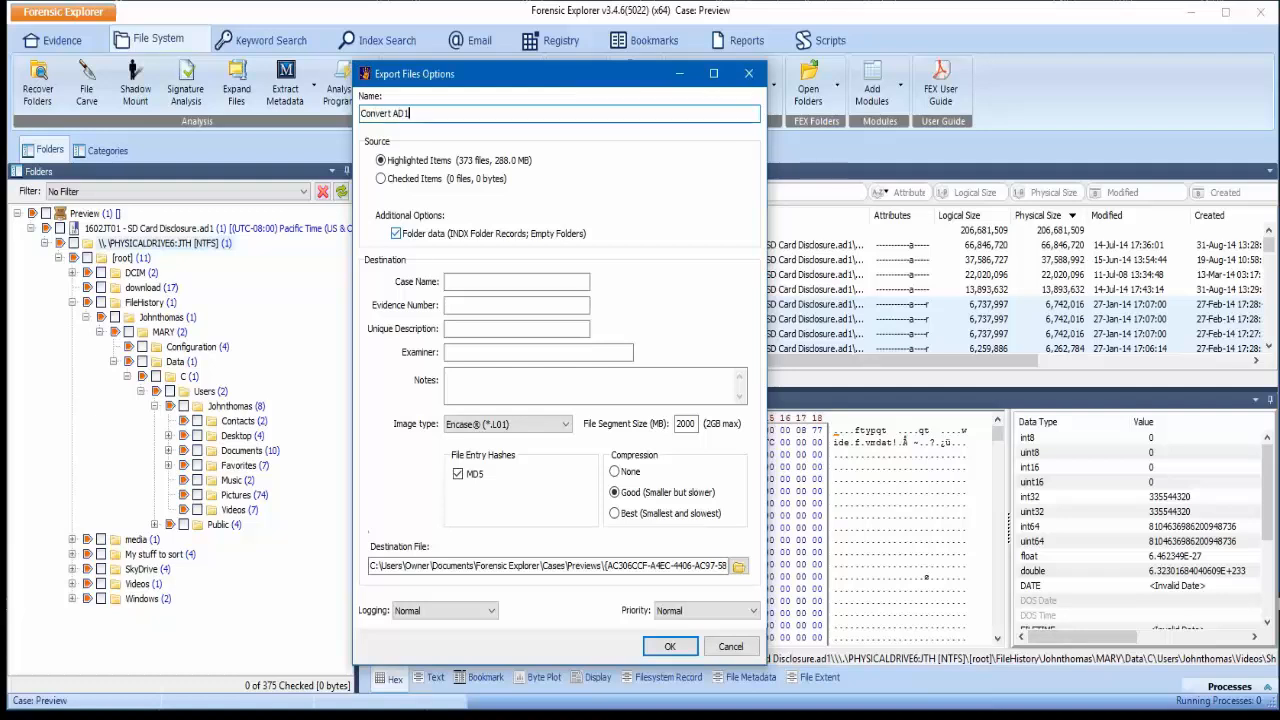
pyautogui.write(' to L01 Image File')
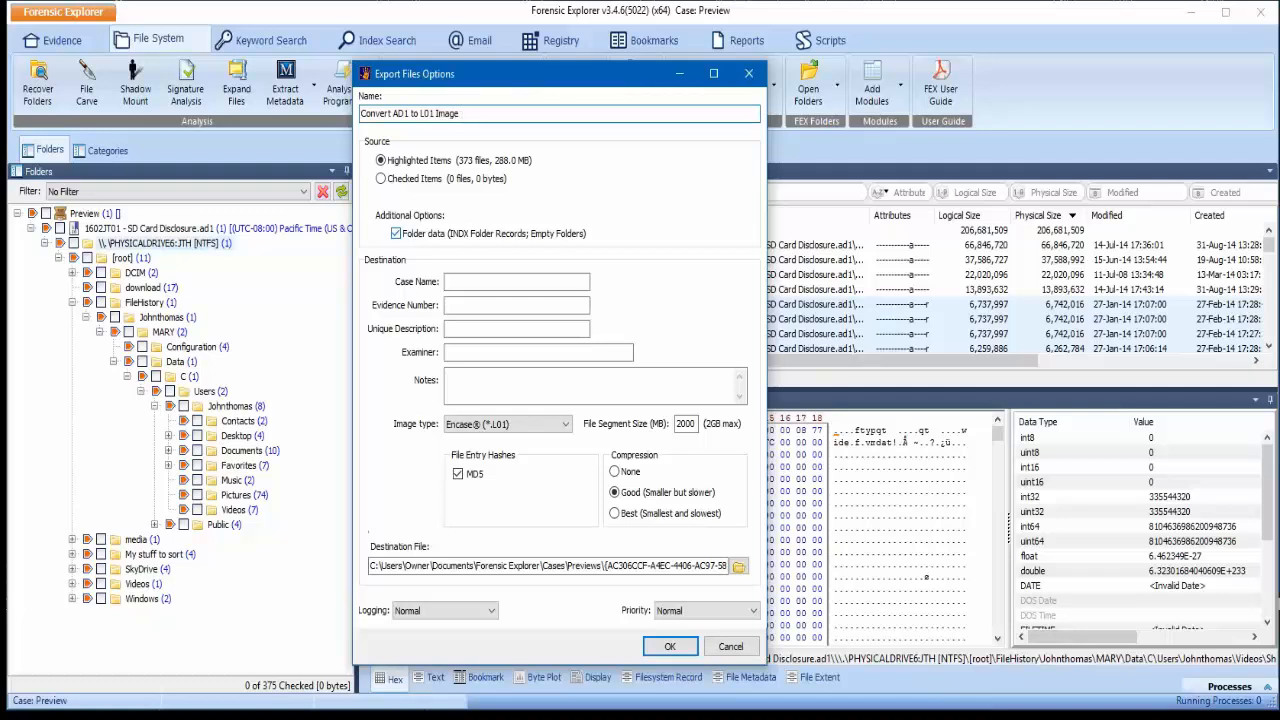
# Step: Set the case name to "Op Seguimi" and the evidence number to "1602JT01 - SD Card Disclosure.ad1"
pyautogui.click(479, 283)
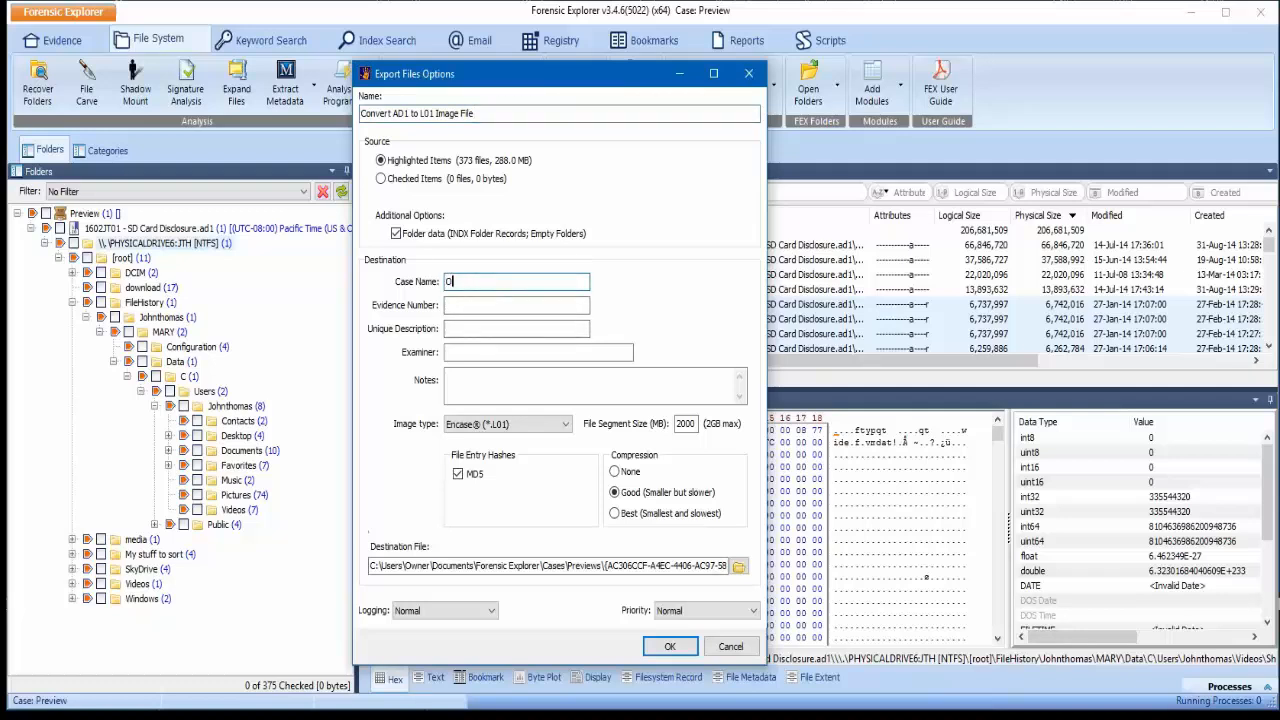
pyautogui.write('Op Segumimi')
pyautogui.click(461, 306)
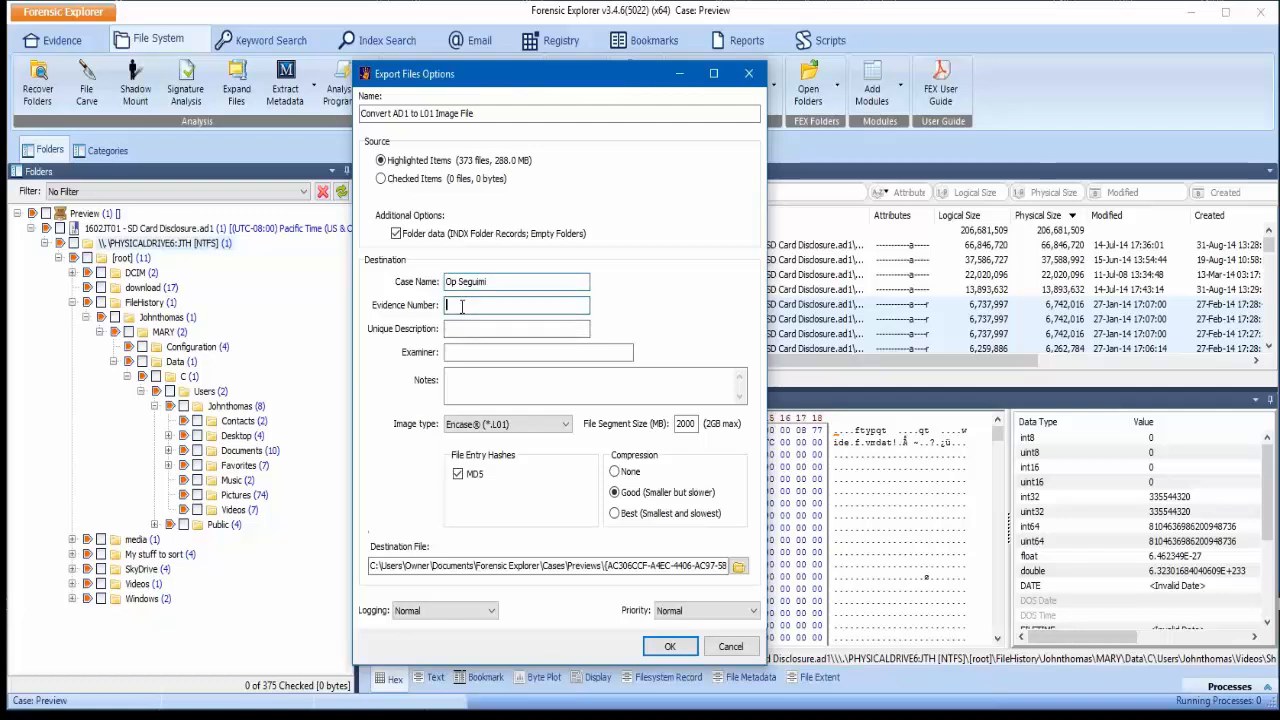
pyautogui.write('1602JT01 - SD Card Disclosure.ad1')
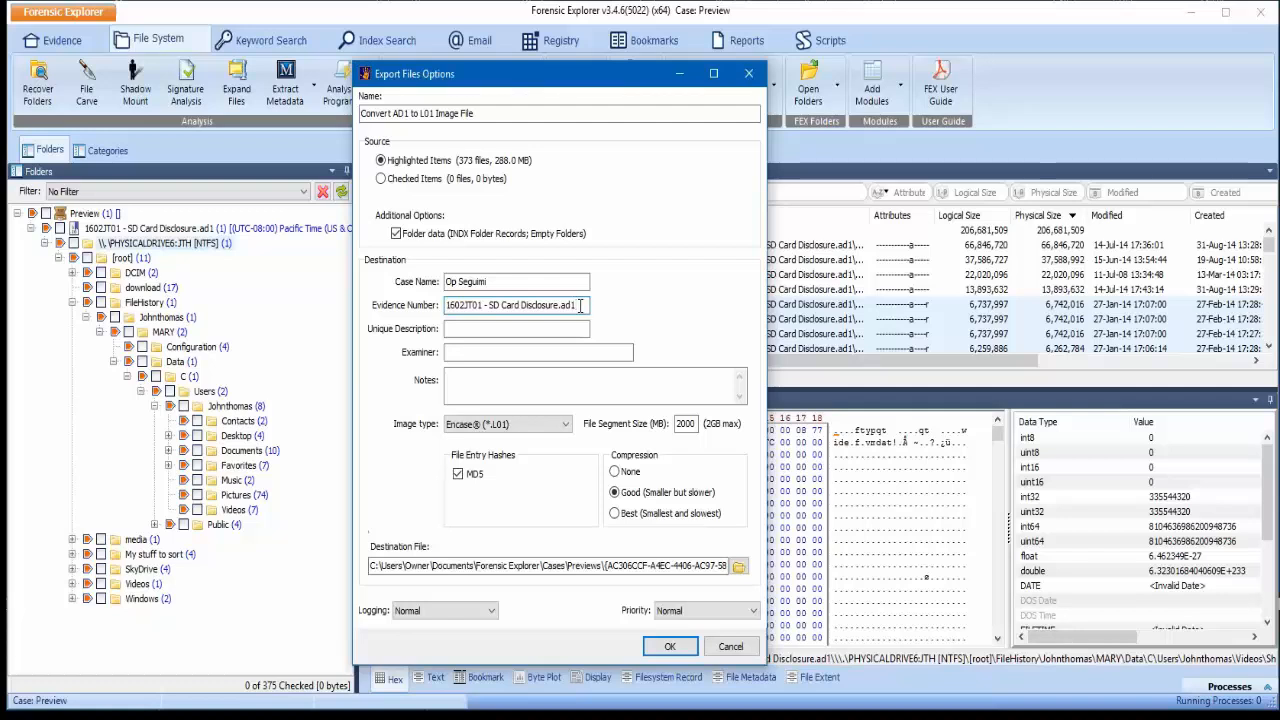
# Step: Set the unique description to "Convert AD1 to L01" and enter the examiner's full name
pyautogui.click(466, 329)
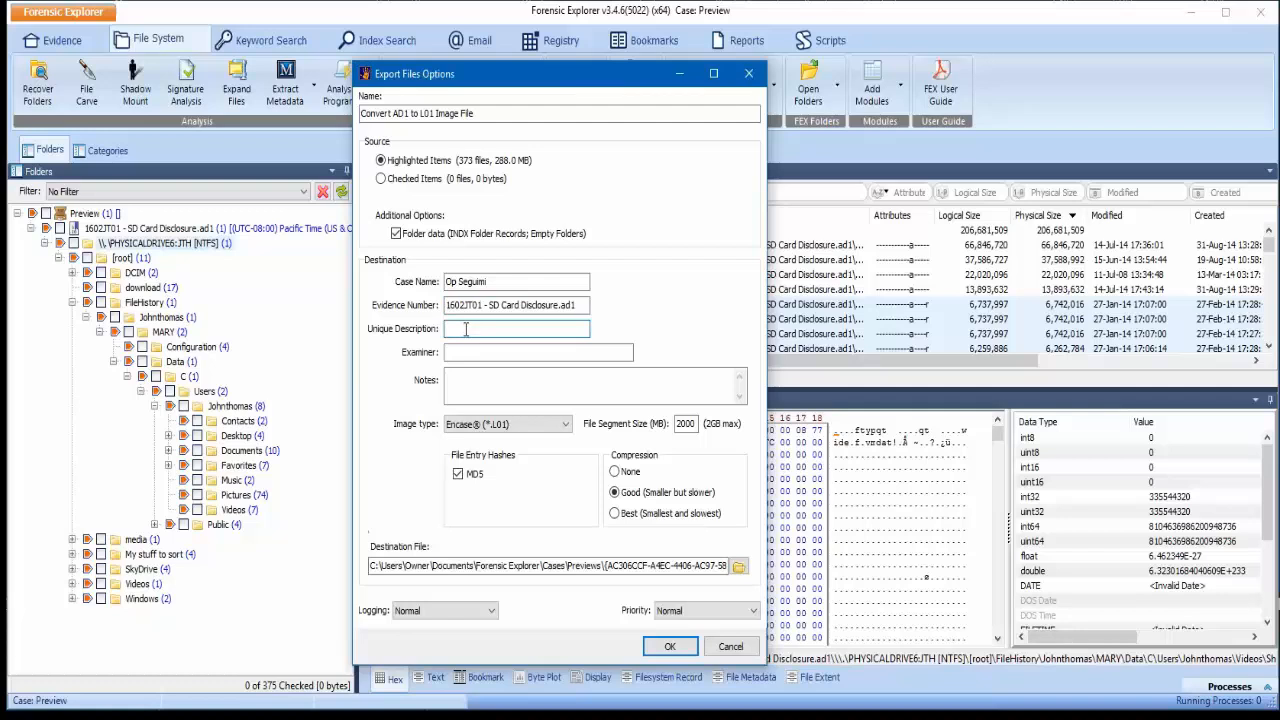
pyautogui.write('C')
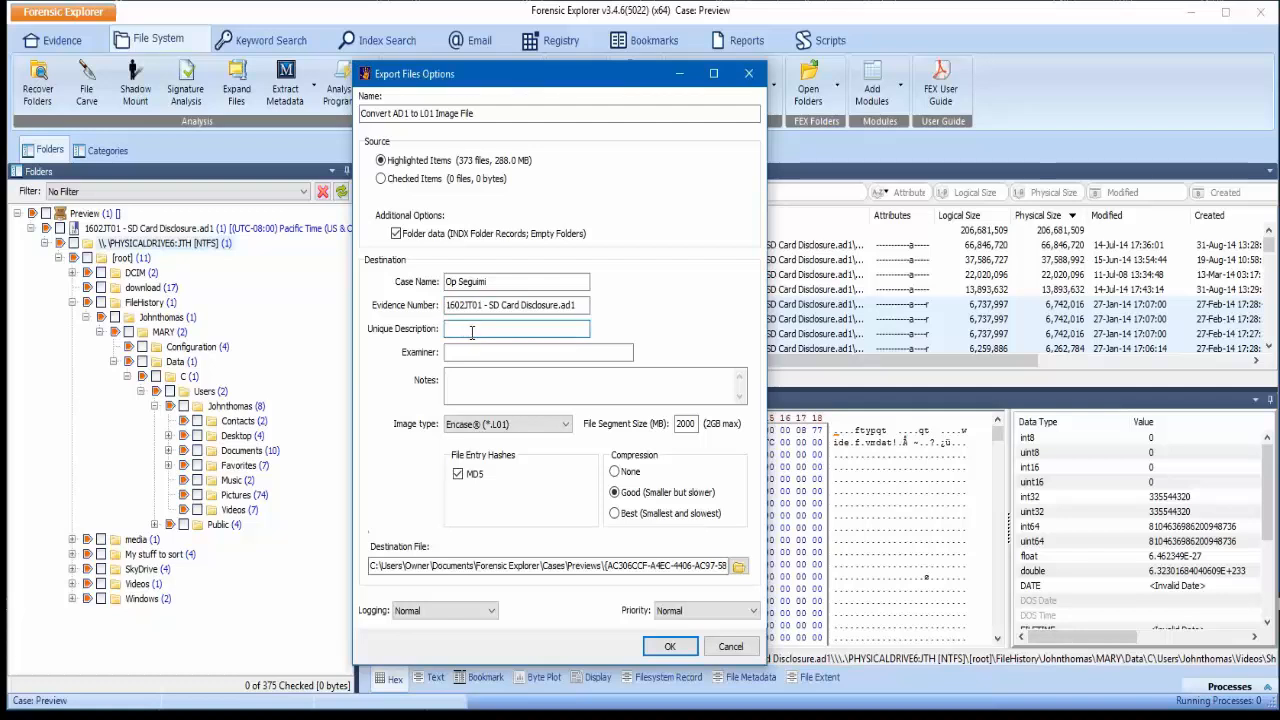
pyautogui.write('onvert AD1 to L01')
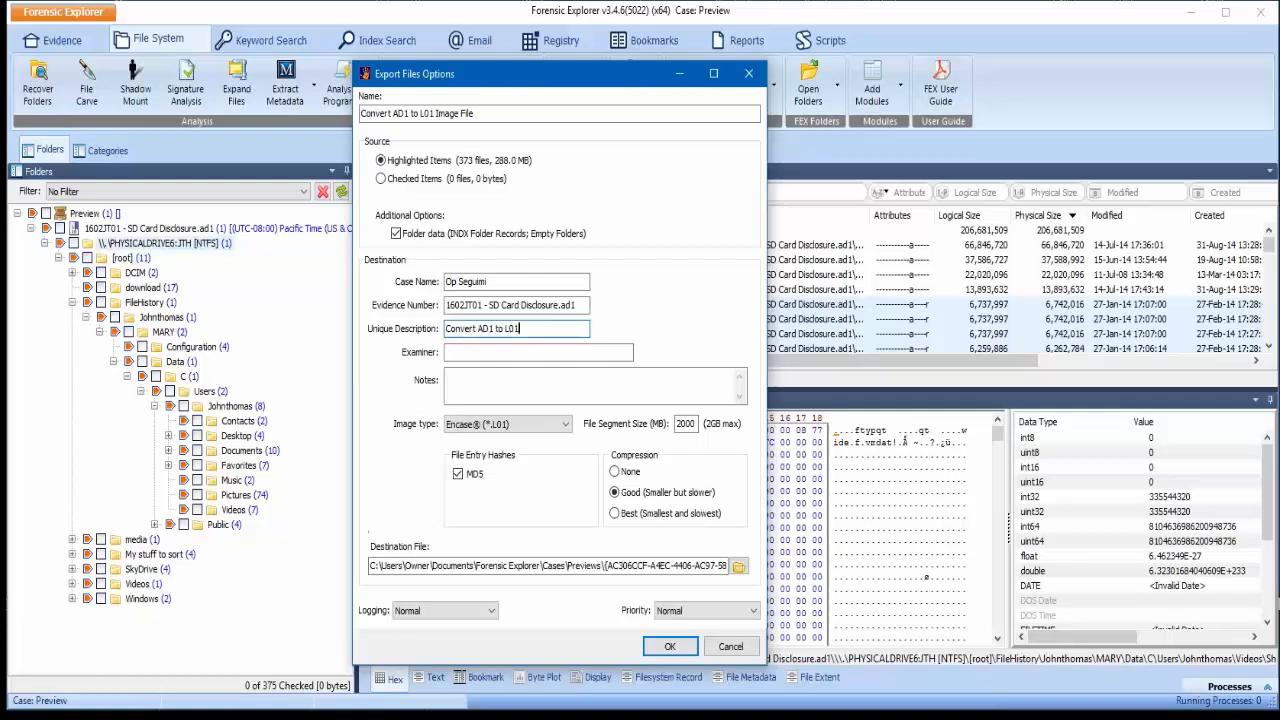
pyautogui.click(488, 352)
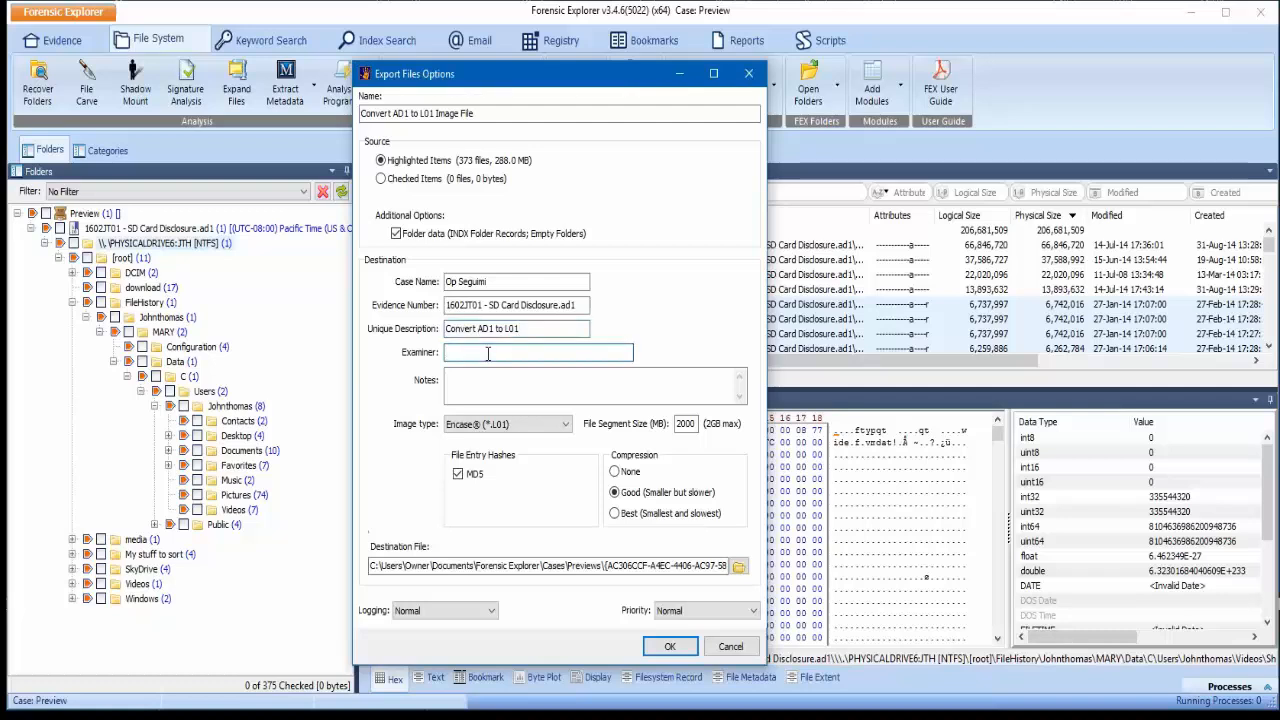
pyautogui.write('John Zeke Thackray')
# Step: Enter the export notes "1602JT01 - SD Card Disclosure.ad1 converted to and EnCase L01 file format"
pyautogui.click(458, 378)
pyautogui.write('1602JT01 - SD Card Disclosure.ad1')
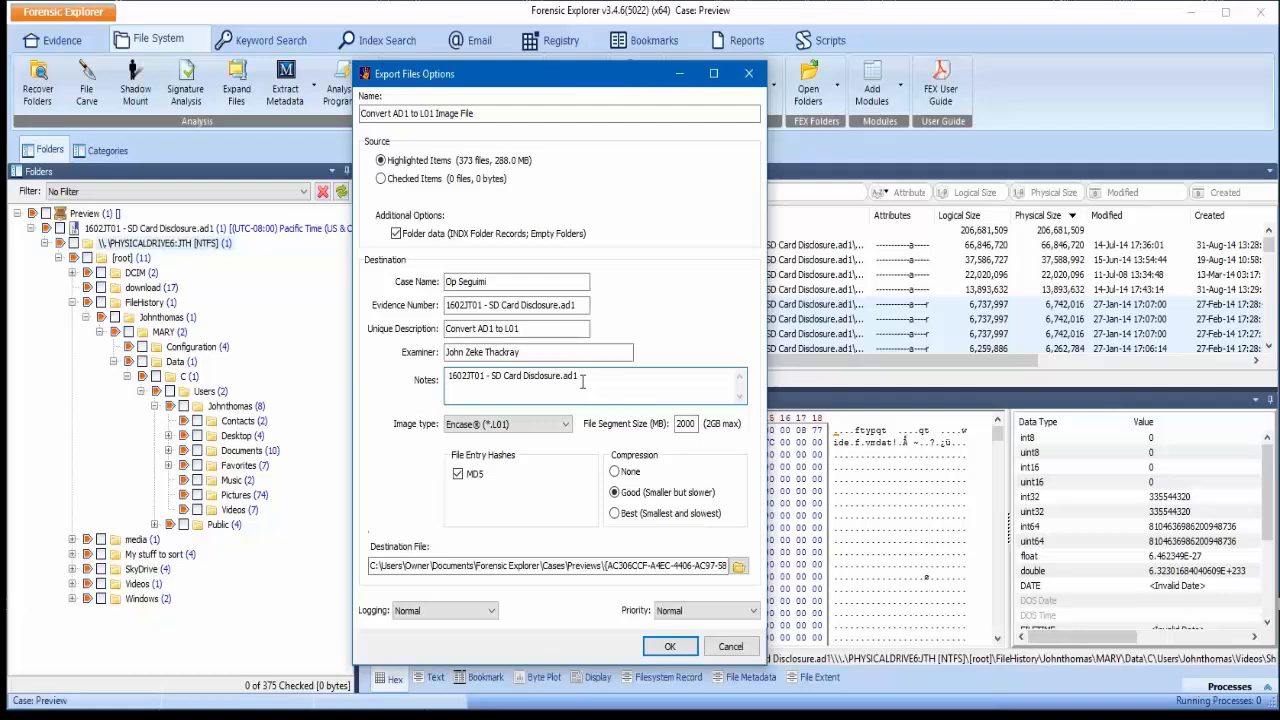
pyautogui.write('converted to and EnCase')
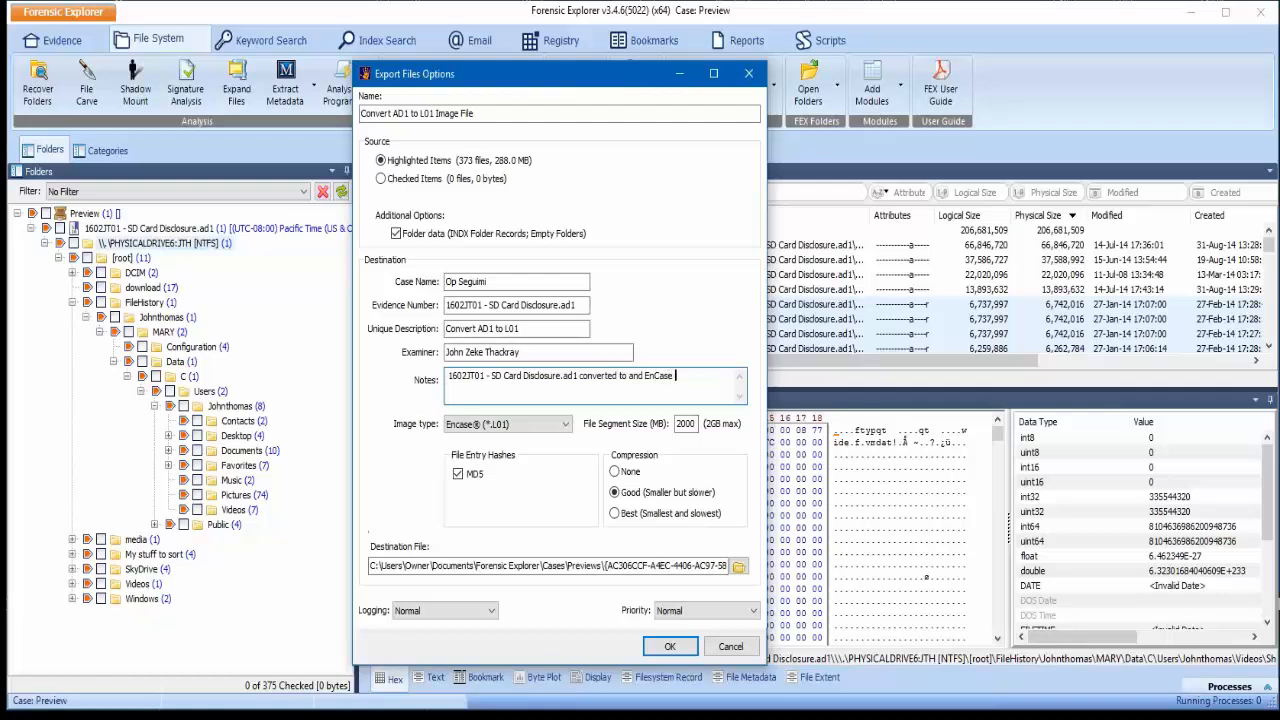
pyautogui.write(' L01 file format')
# Step: Choose Encase (*.L01) as the image type and set the compression to None
pyautogui.click(565, 428)
pyautogui.click(560, 436)
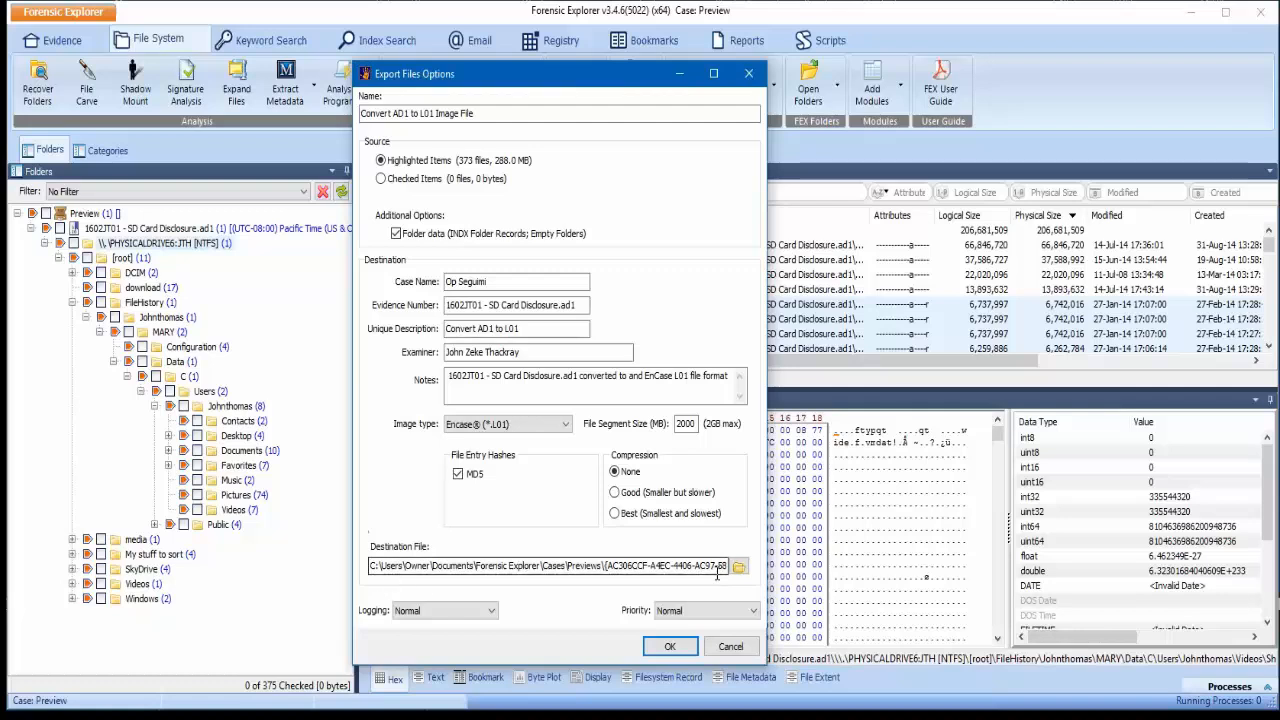
# Step: Try to start the export with the default destination file
pyautogui.click(670, 647)
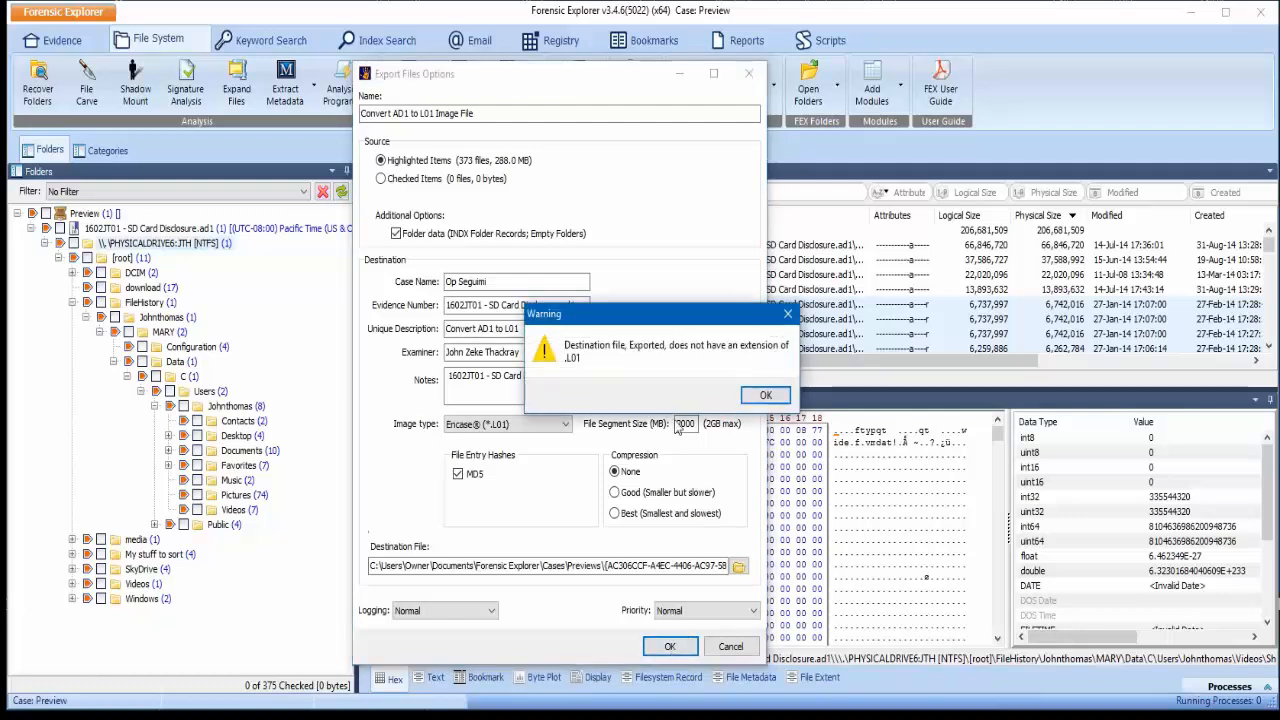
pyautogui.moveTo(678, 322); pyautogui.dragTo(584, 316)
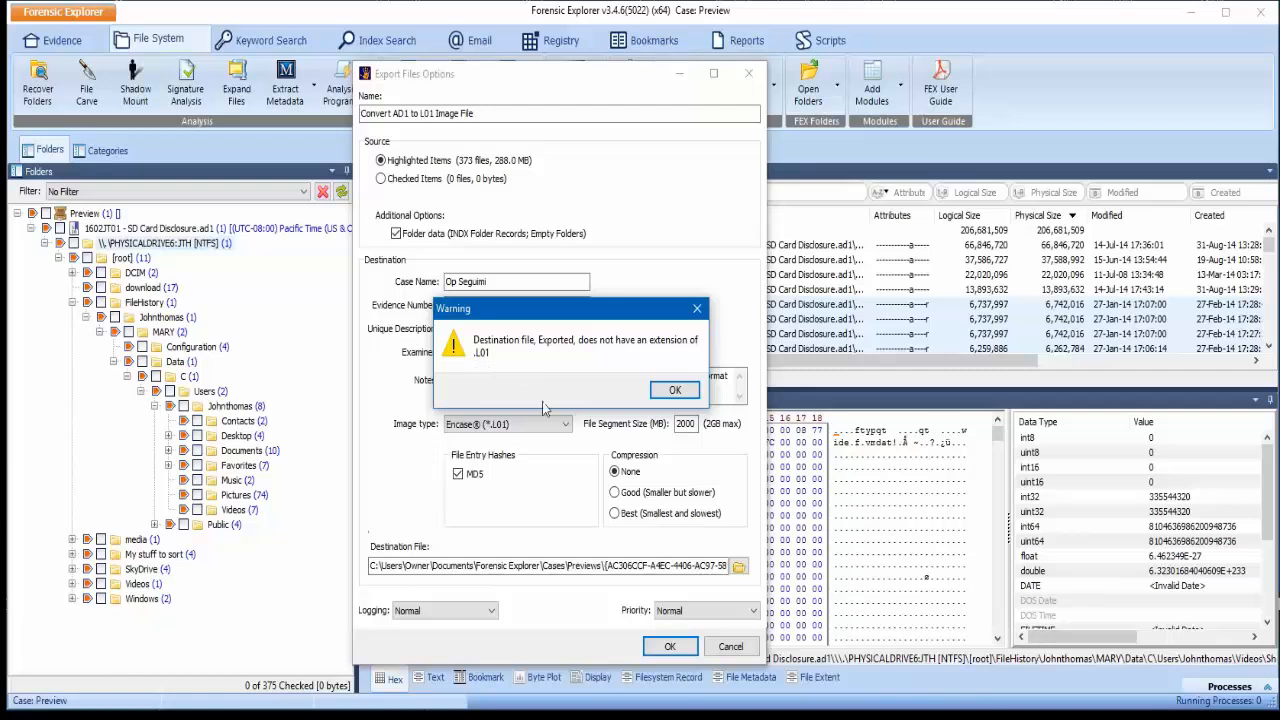
pyautogui.click(675, 390)
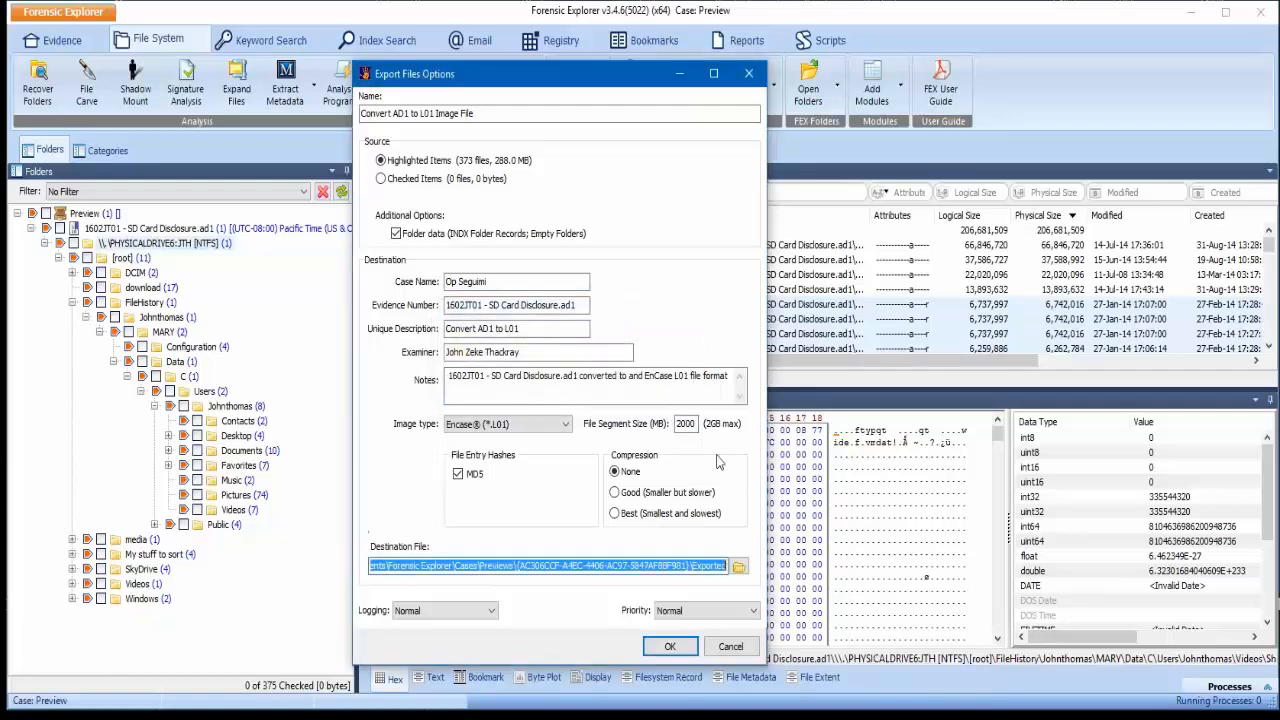
# Step: Set the export destination to "1602JT01 - SD Card Disclosure.l01" in the "1602JT01 - SD Card For Disclosure" folder
pyautogui.click(739, 568)
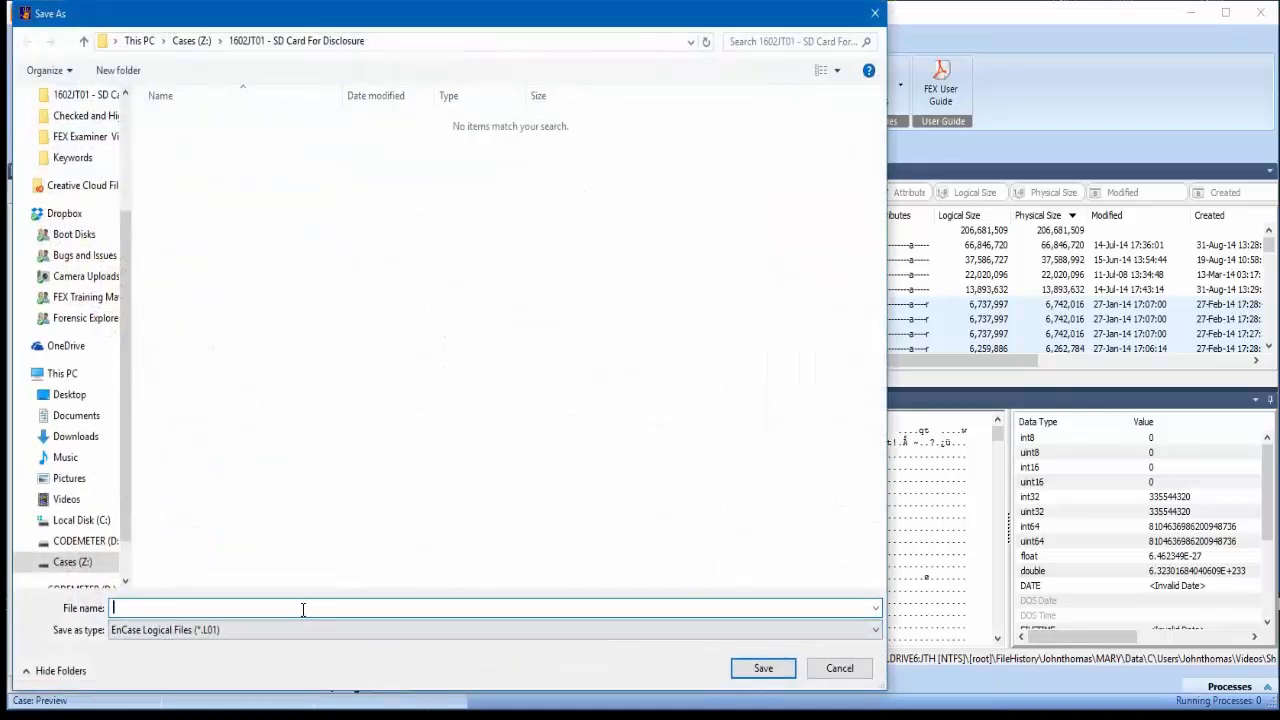
pyautogui.write('1602JT01 - SD Card Disclosure.ad1')
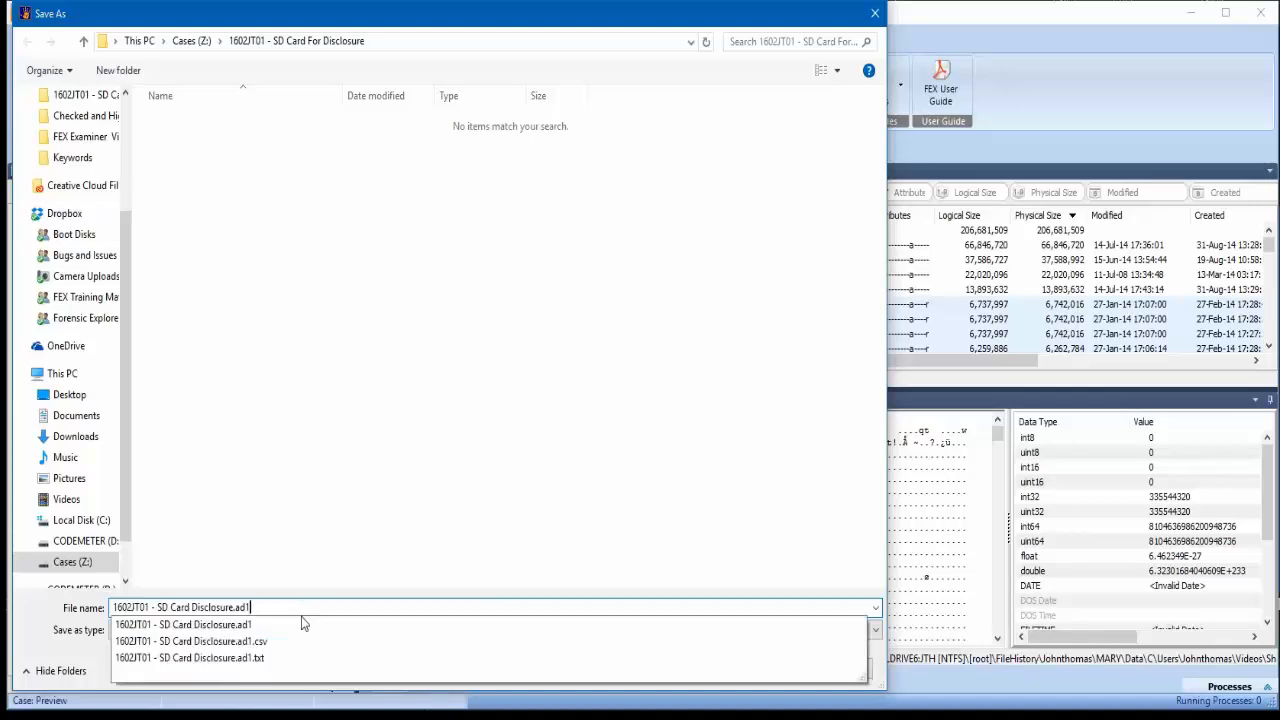
pyautogui.press('BackSpace')
pyautogui.press('BackSpace')
pyautogui.press('BackSpace')
pyautogui.press('BackSpace')
pyautogui.write('.l01')
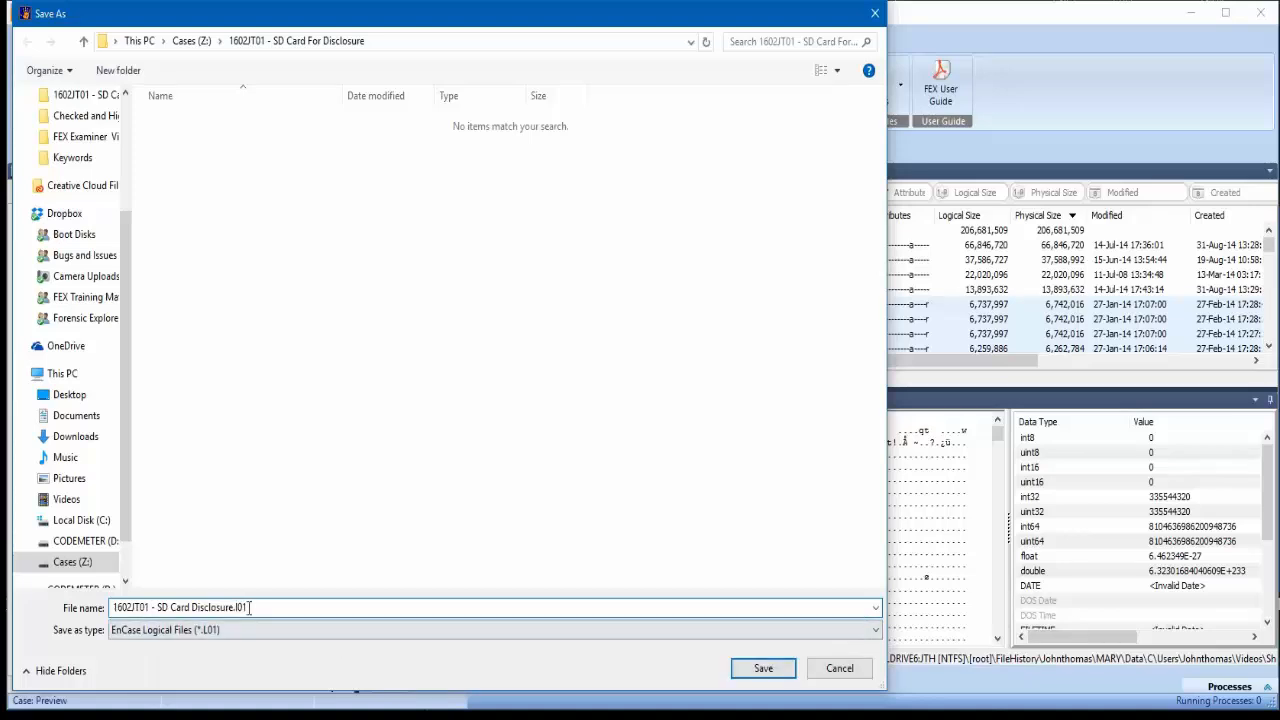
pyautogui.click(763, 670)
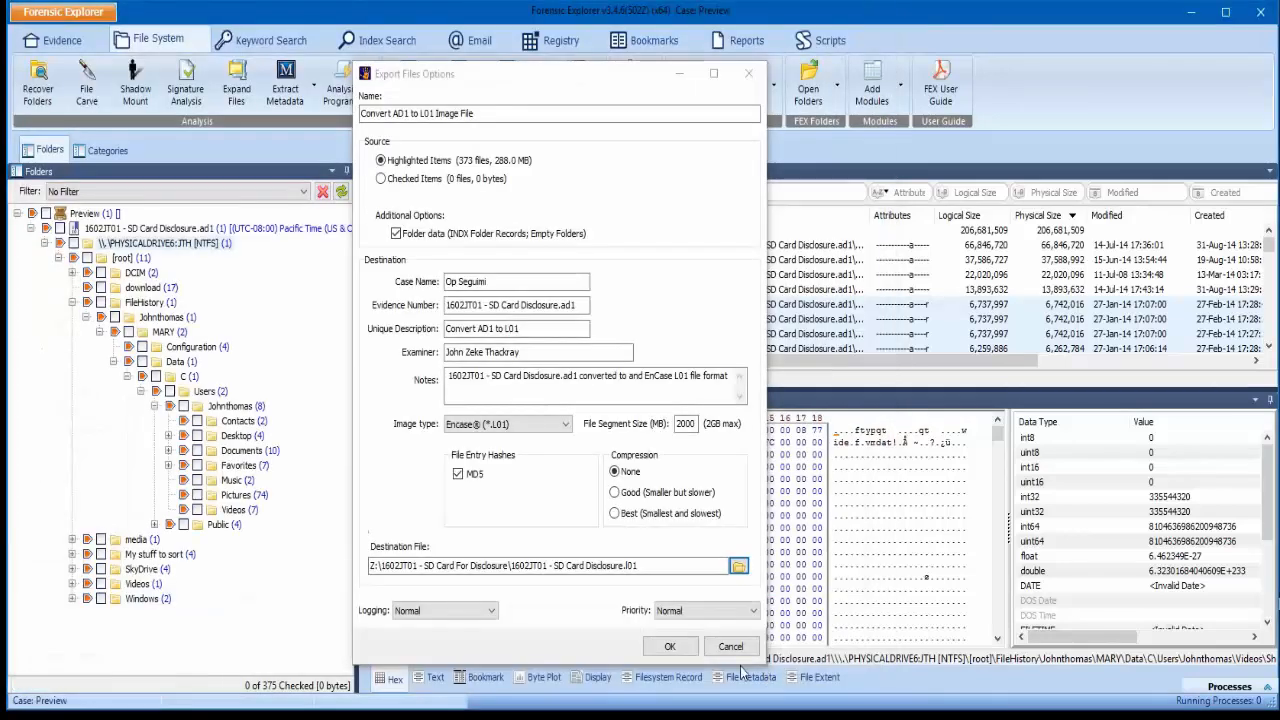
# Step: Run the L01 export and check its progress in the process list
pyautogui.click(670, 646)
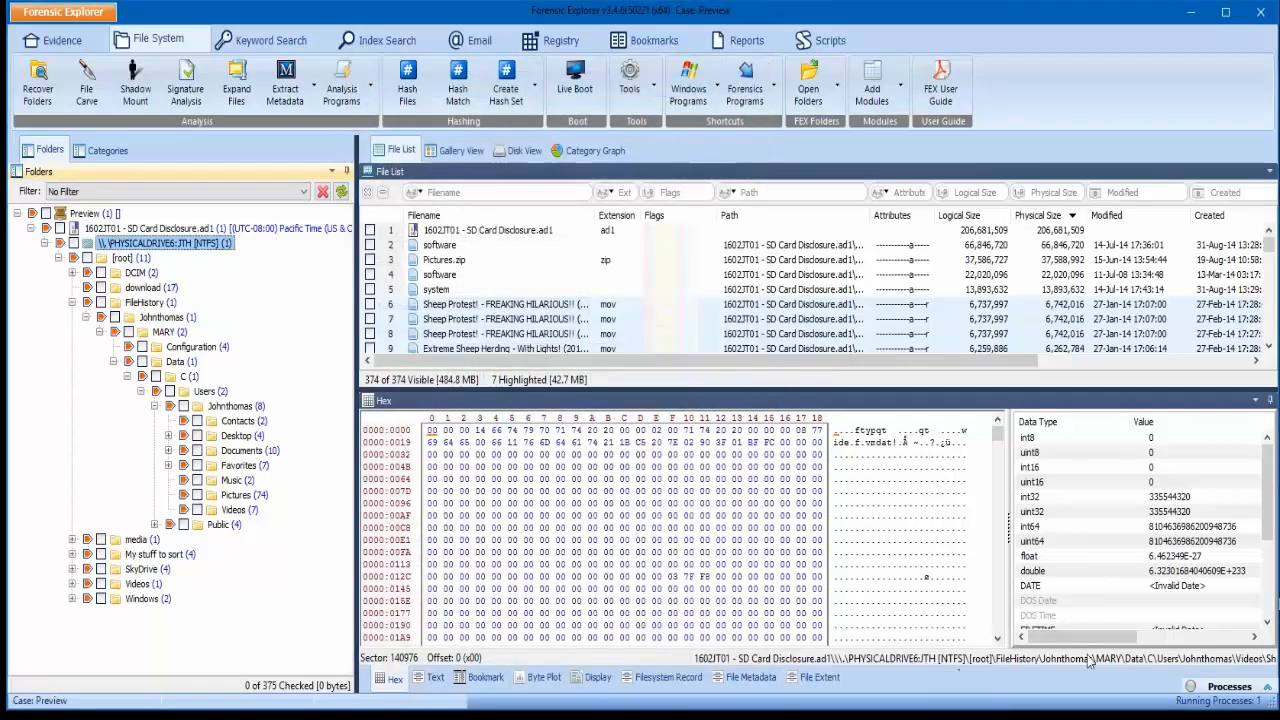
pyautogui.click(1266, 690)
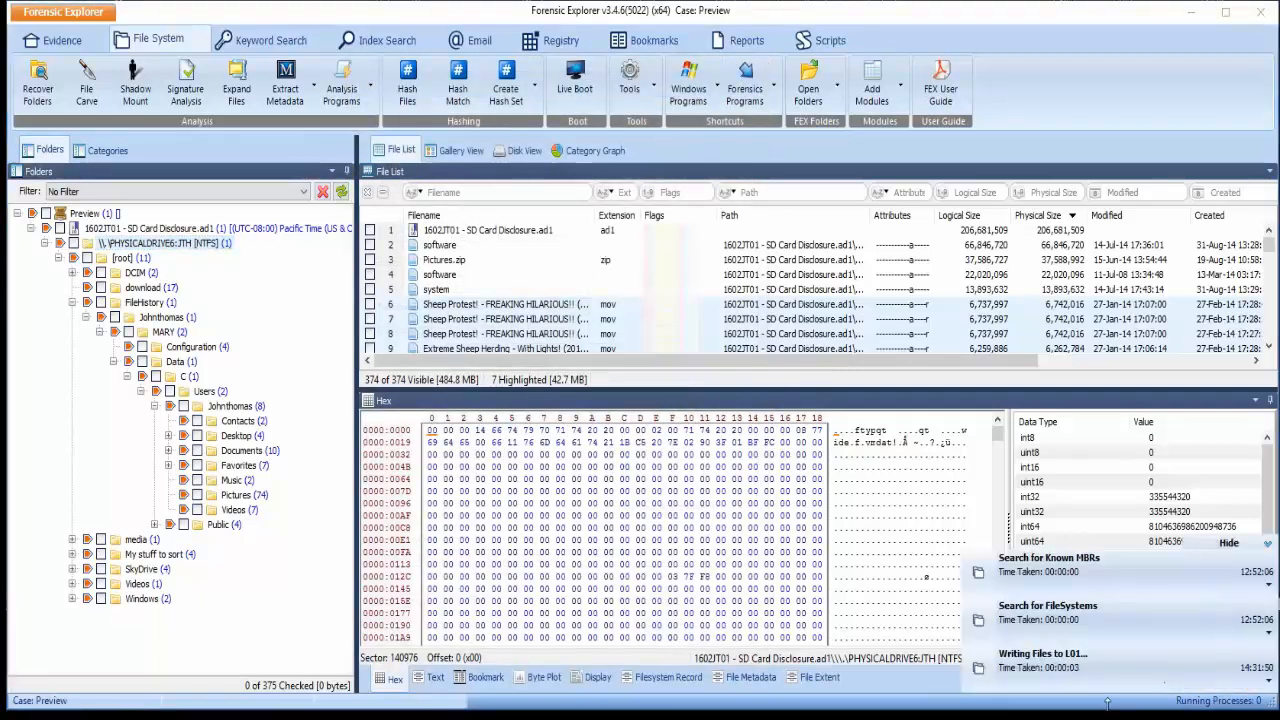
pyautogui.click(1268, 545)
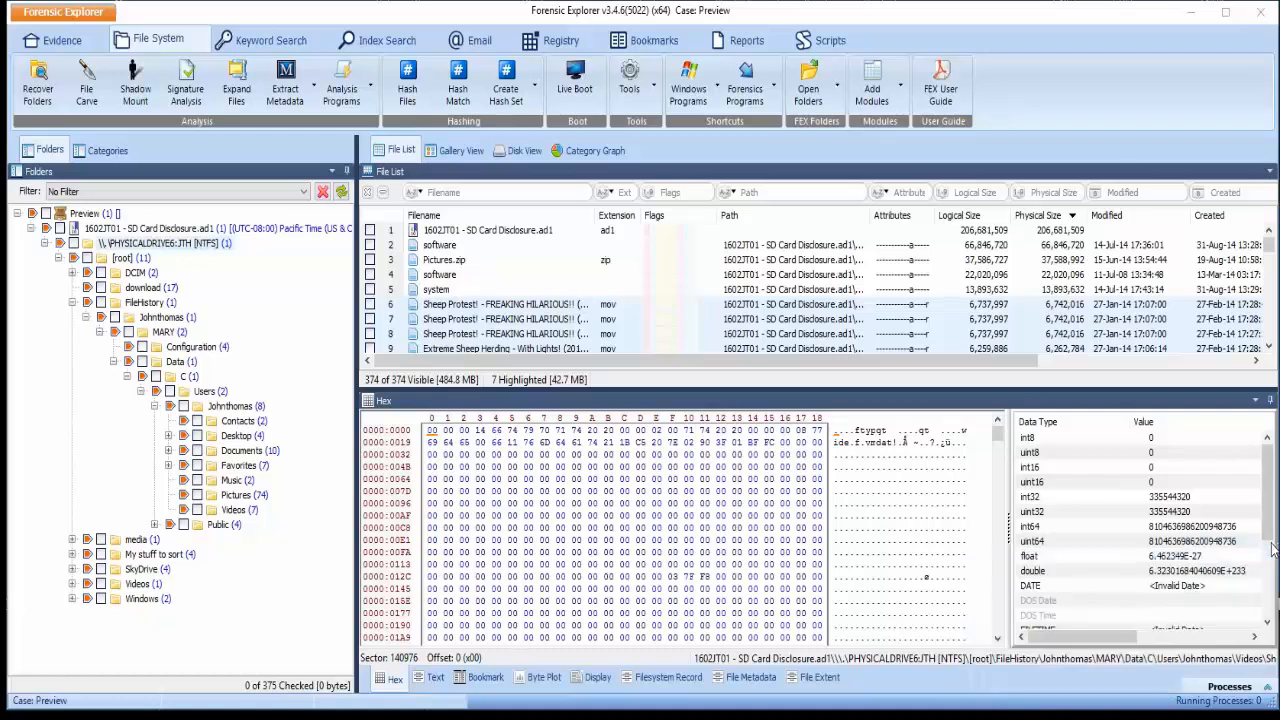
# Step: Collapse the AD1 image's folder tree and add the image "1602JT01 - SD Card Disclosure.l01" to the preview case's evidence
pyautogui.click(31, 229)
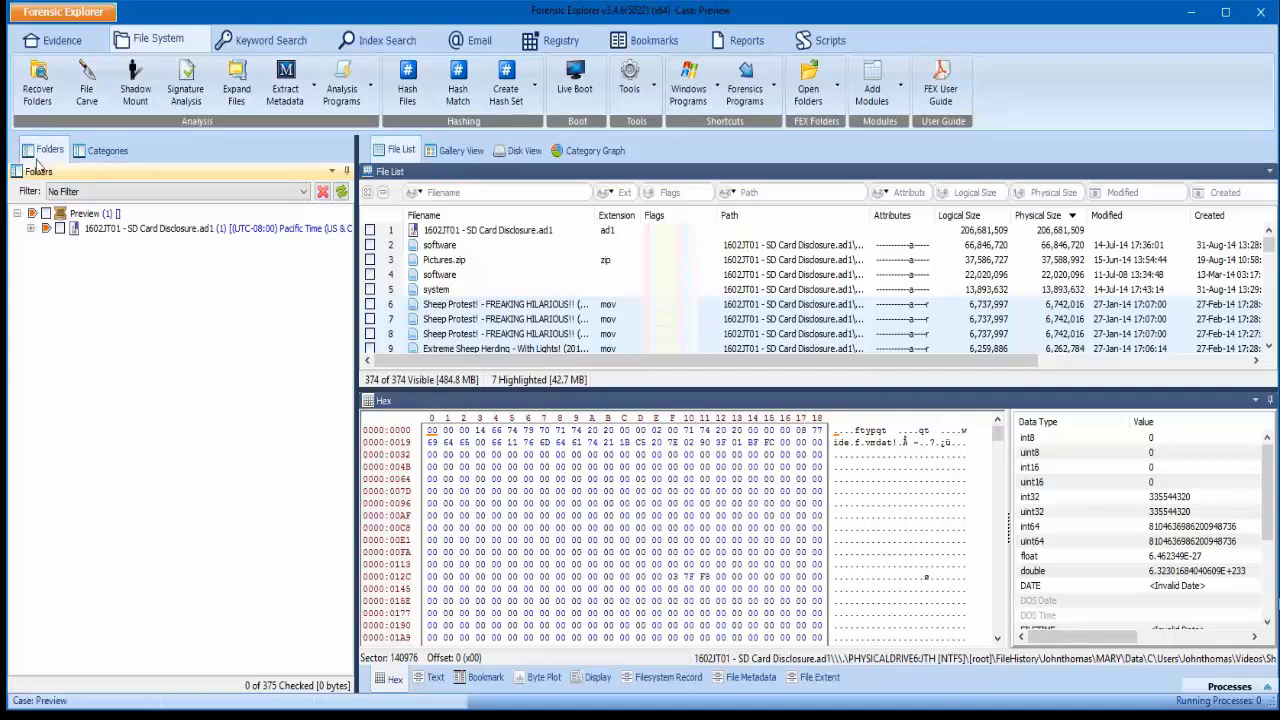
pyautogui.click(87, 48)
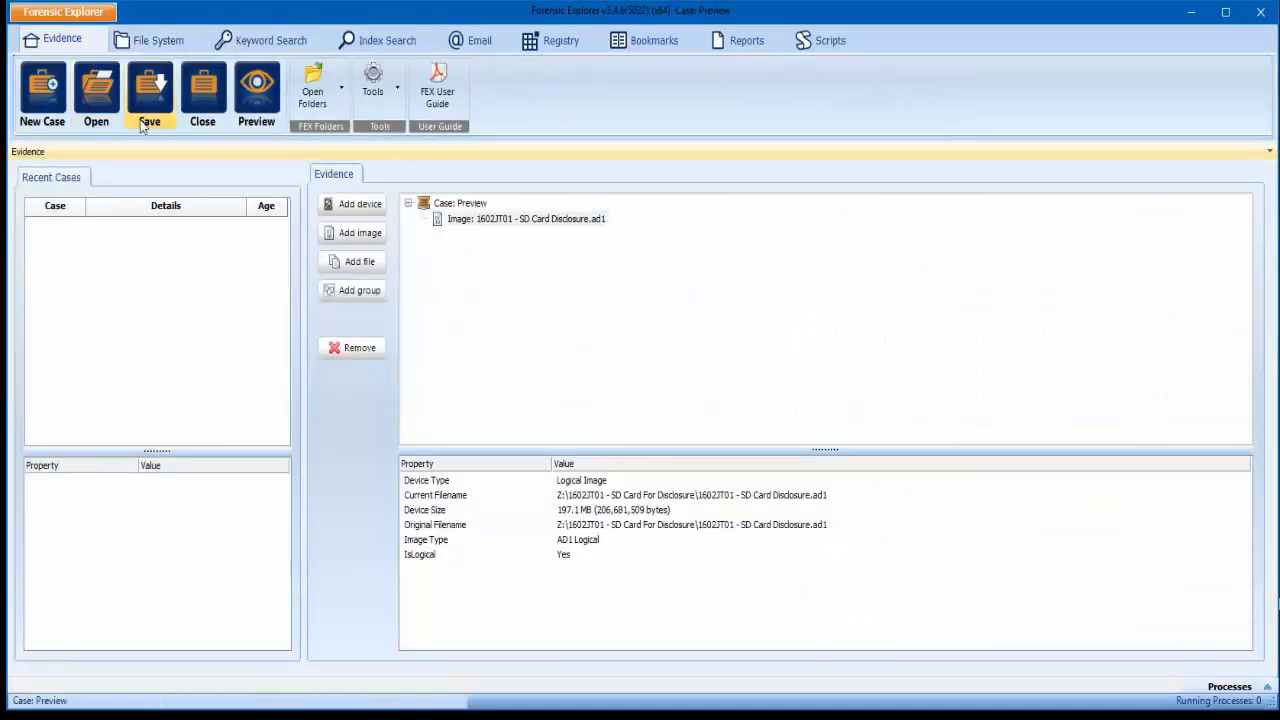
pyautogui.click(360, 247)
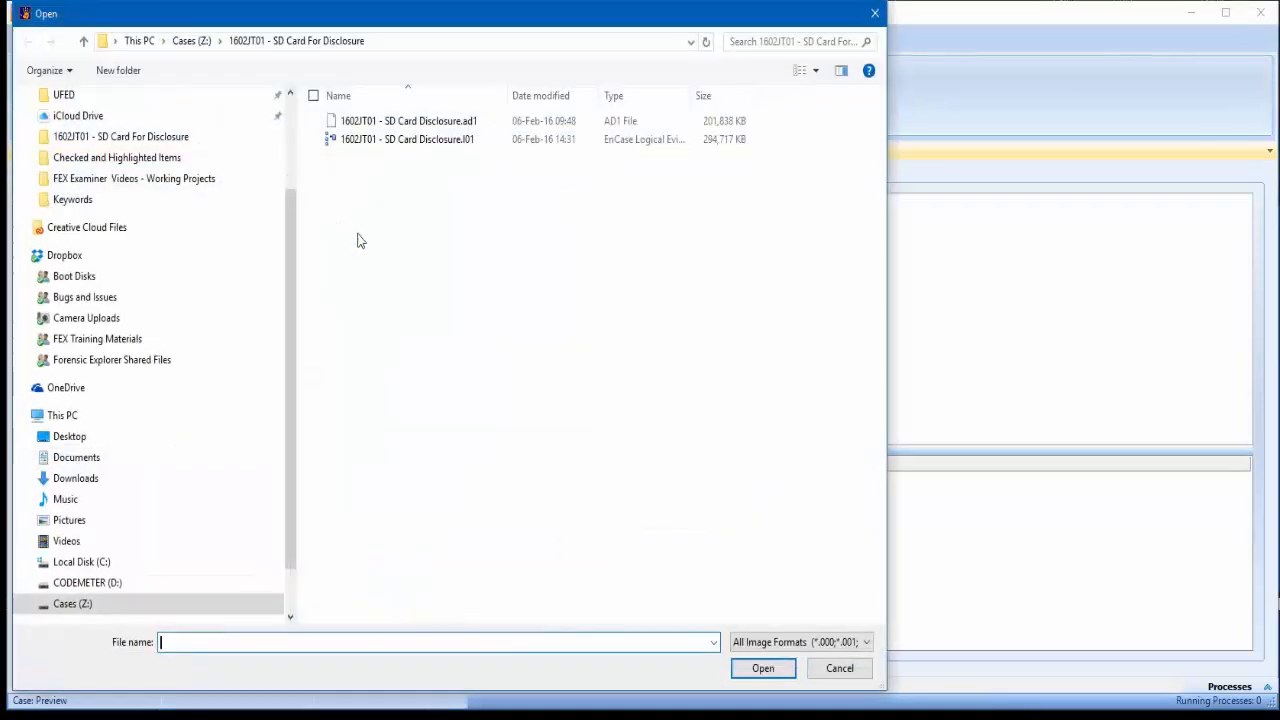
pyautogui.click(388, 143)
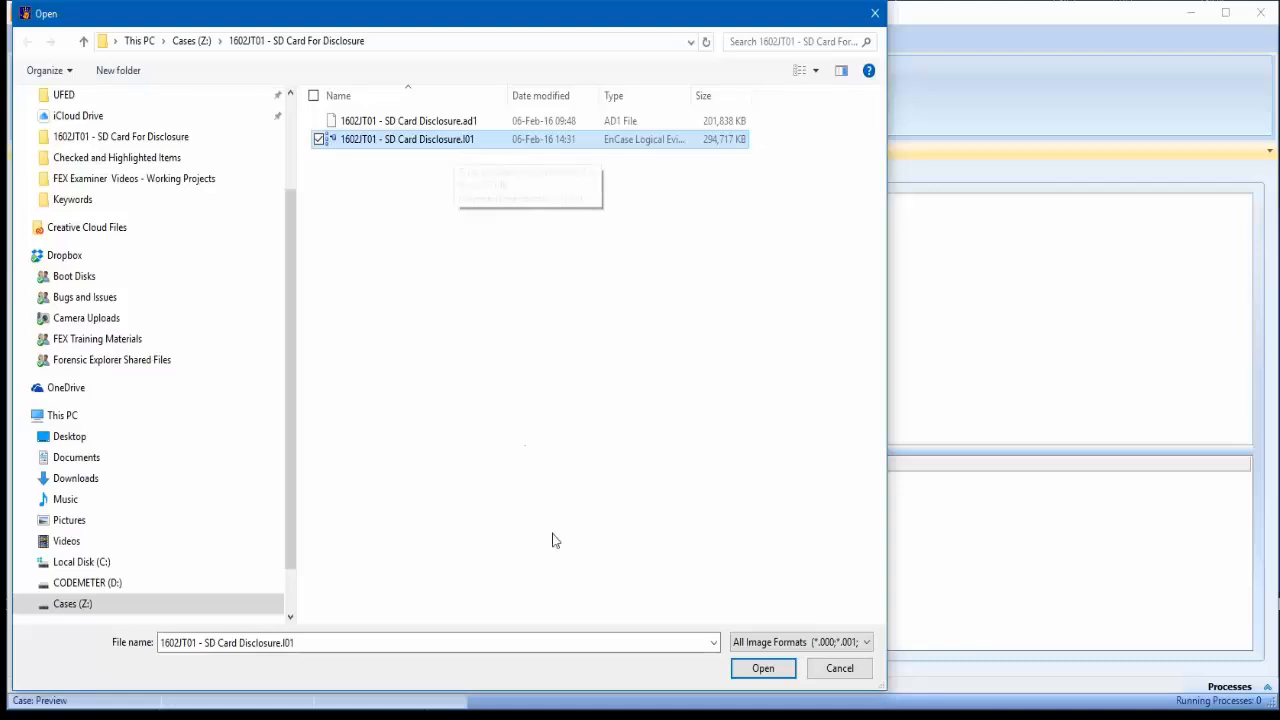
pyautogui.click(763, 670)
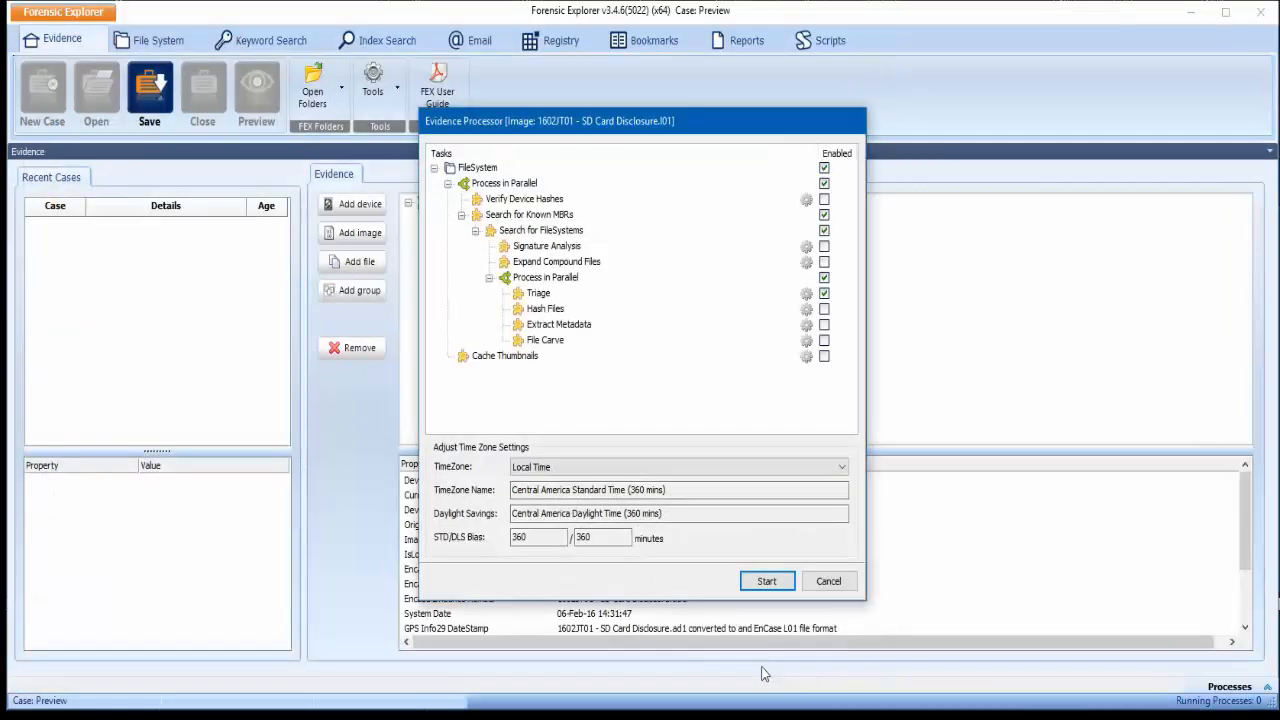
# Step: Process the L01 image with Triage disabled and the time zone set to (UTC-08:00) Pacific Time (US & Canada)
pyautogui.click(825, 293)
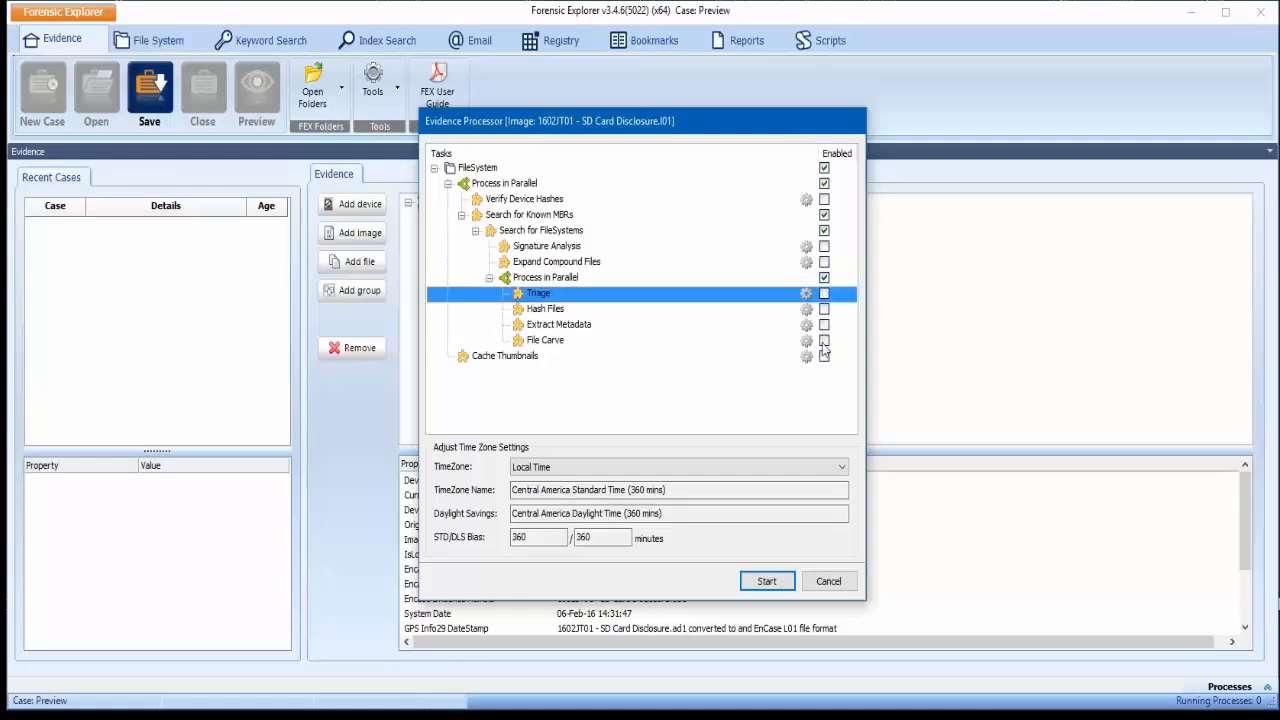
pyautogui.click(844, 467)
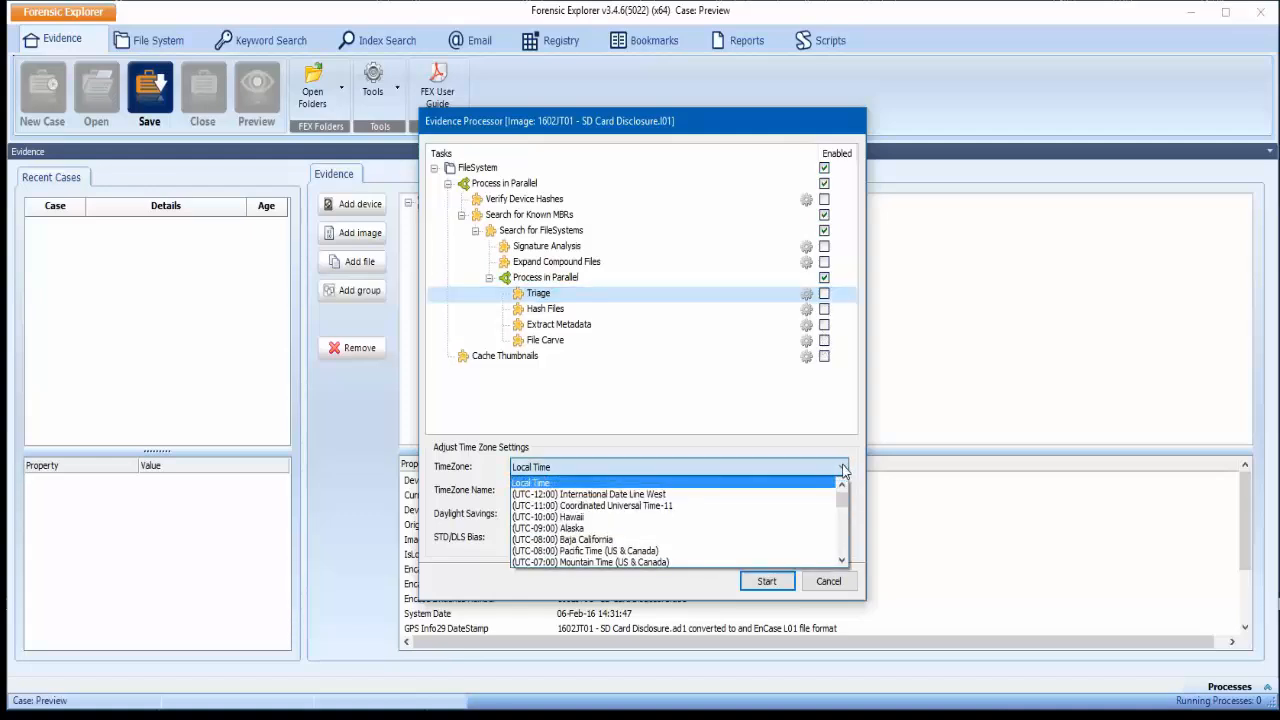
pyautogui.click(711, 551)
pyautogui.click(766, 582)
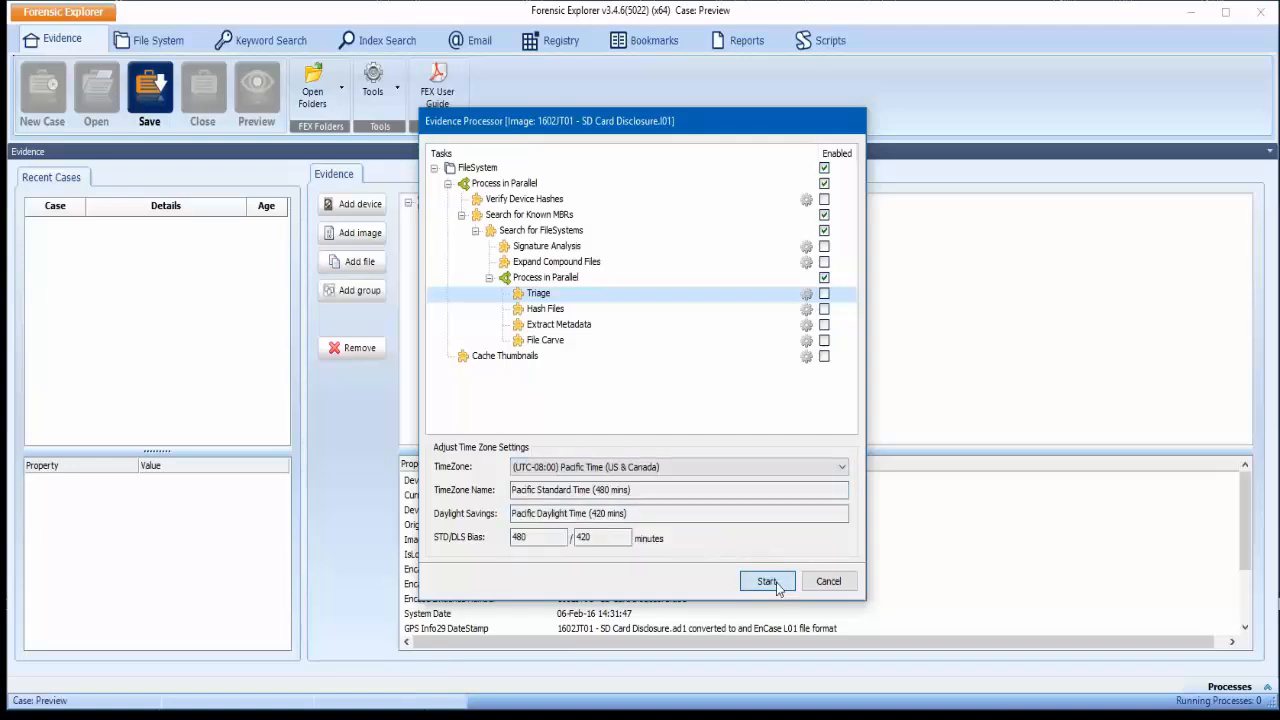
# Step: List the files of both the AD1 and L01 images together in the file system view and widen the folder tree
pyautogui.click(146, 39)
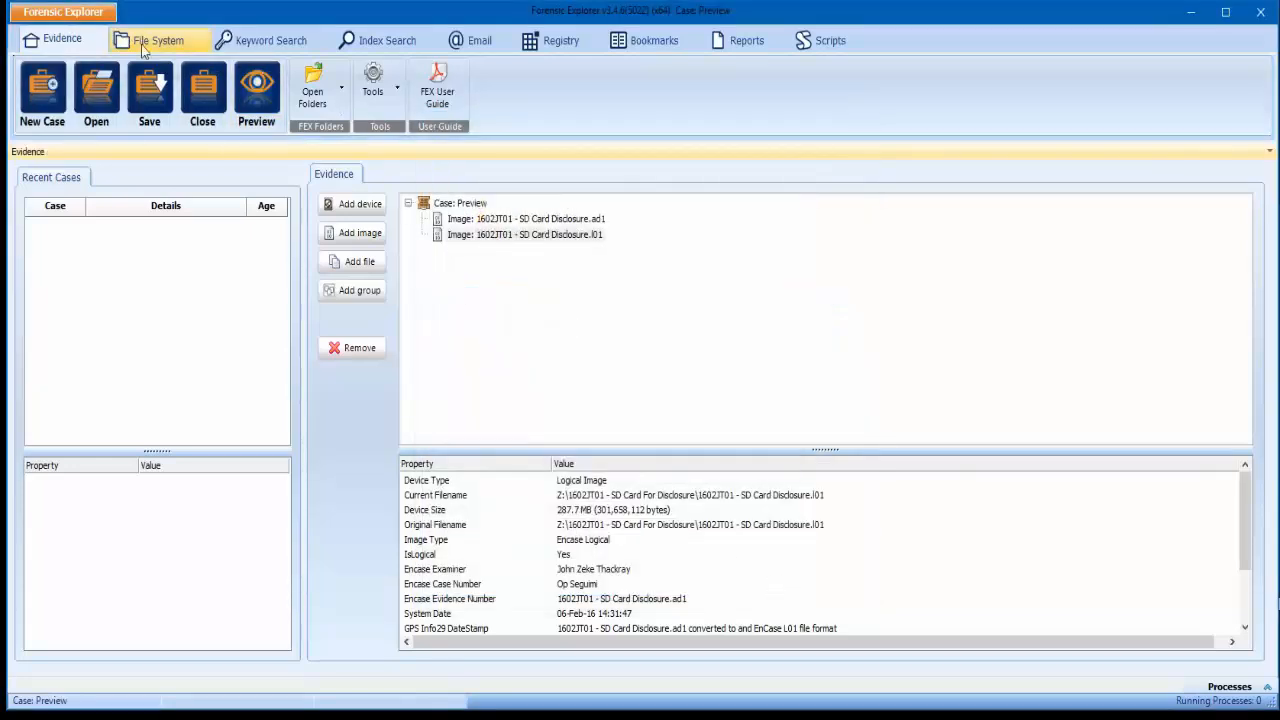
pyautogui.click(32, 244)
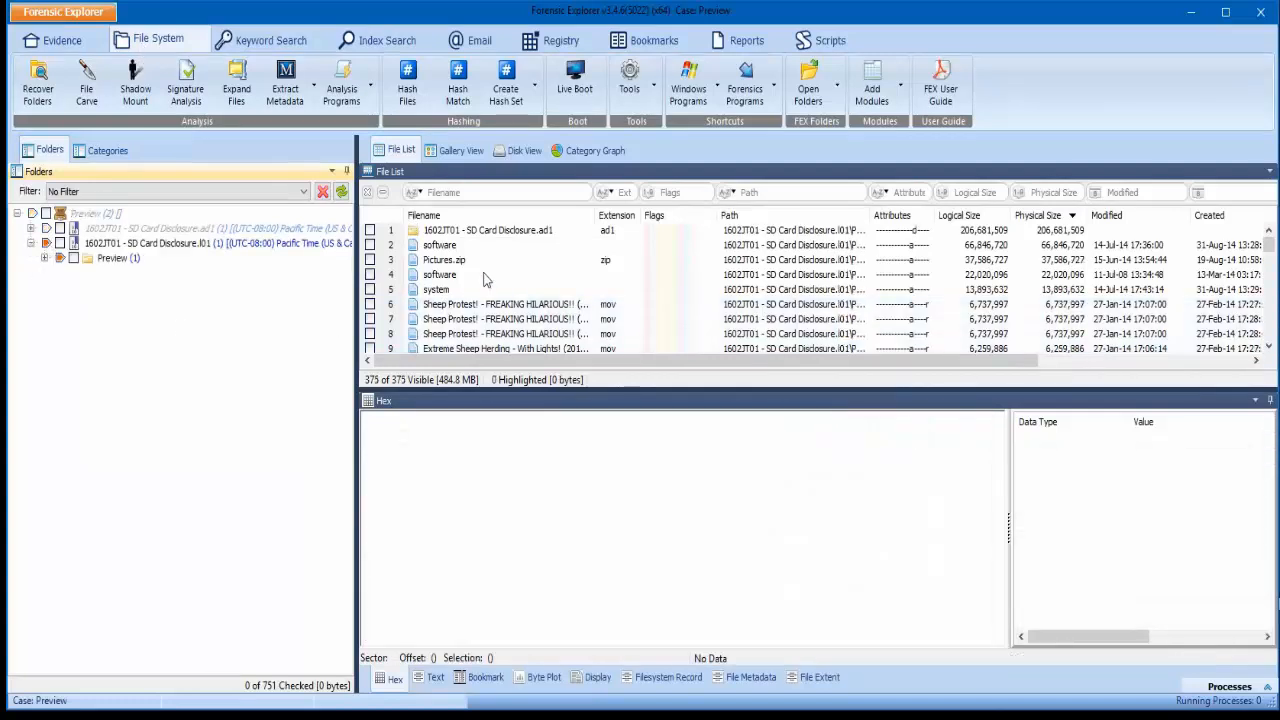
pyautogui.click(52, 230)
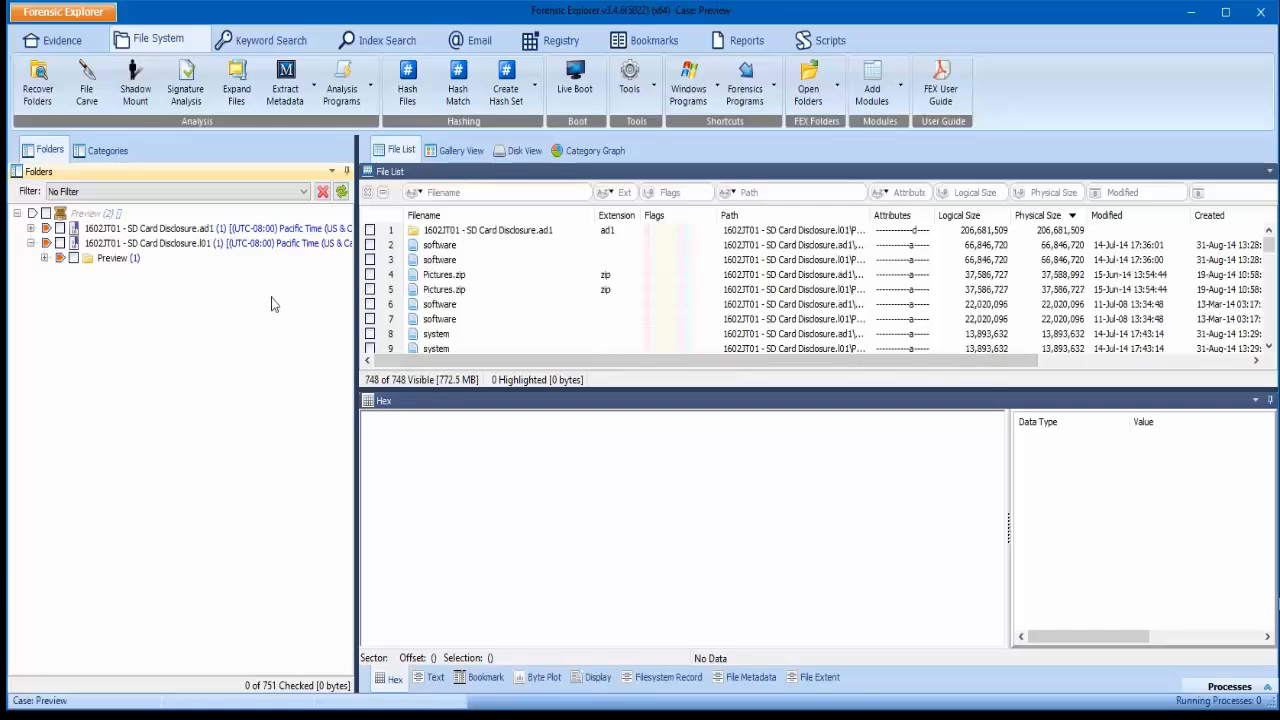
pyautogui.moveTo(355, 293); pyautogui.dragTo(464, 272)
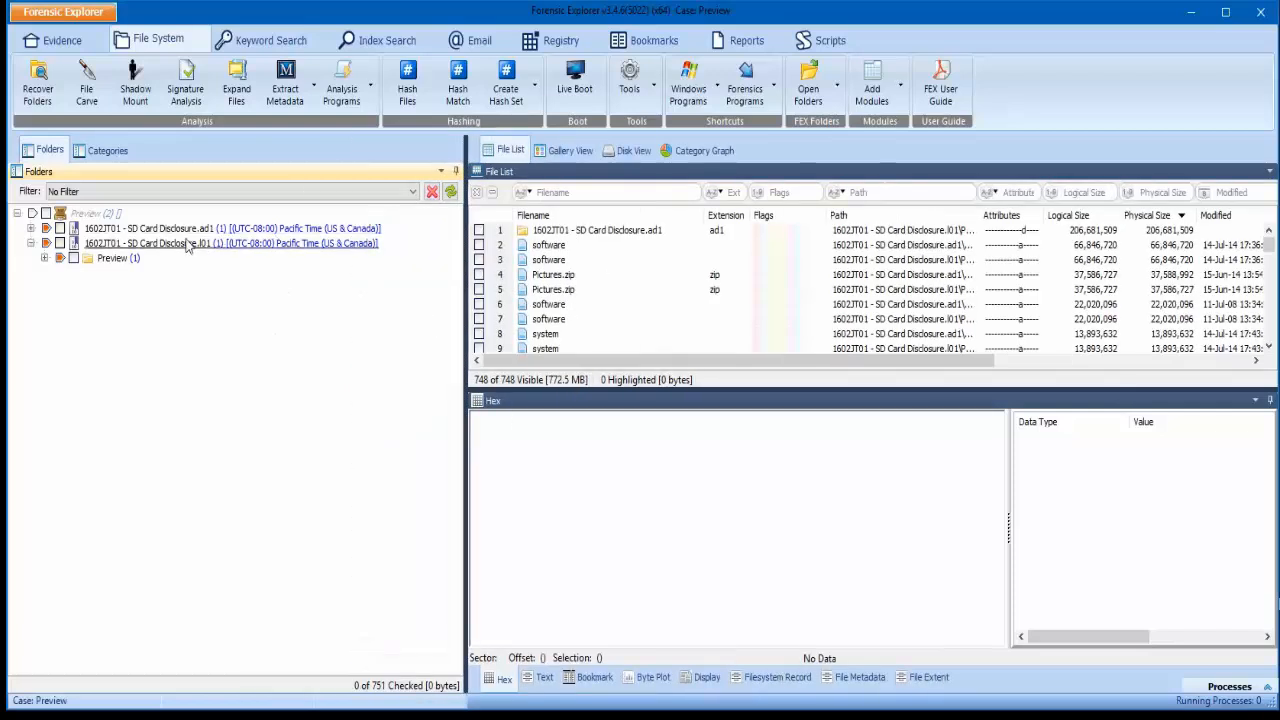